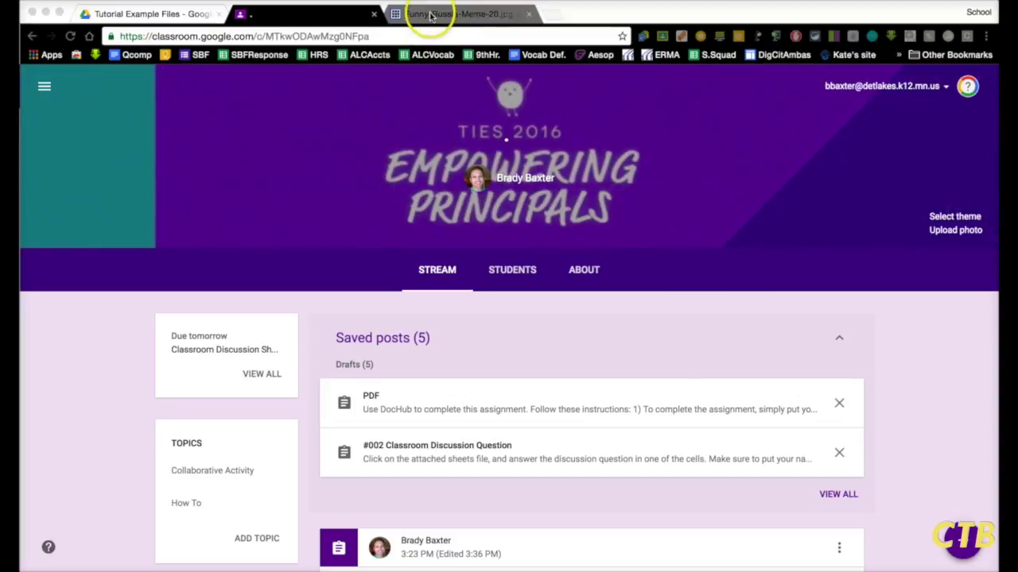
Step: View the Funny-Russia-Meme-20.jpg example, then return to the Tutorial Example Files Drive folder
left_click(428, 13)
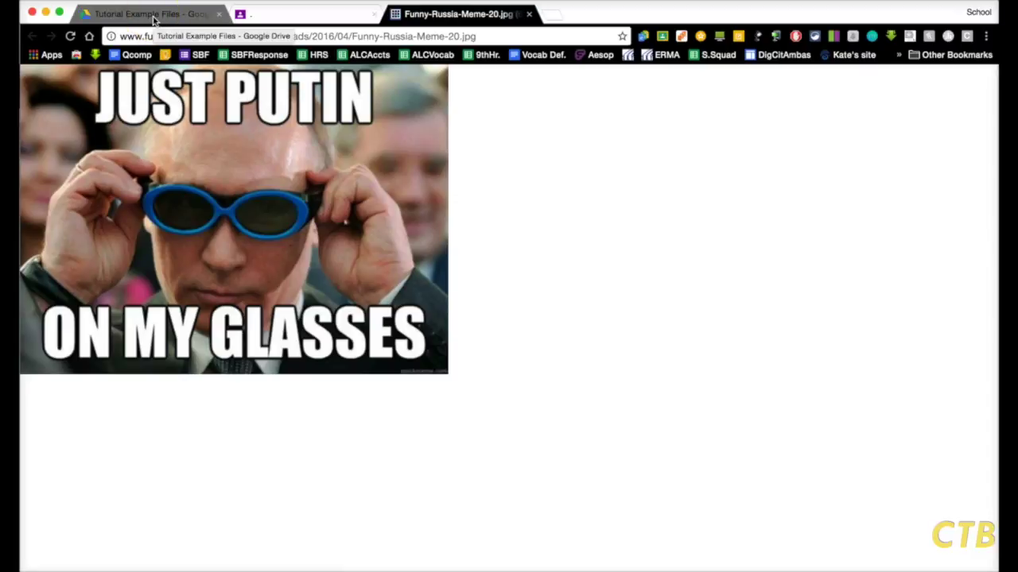
left_click(155, 16)
Step: Create a new Google Drawings file from the folder's New > More menu
left_click(197, 239)
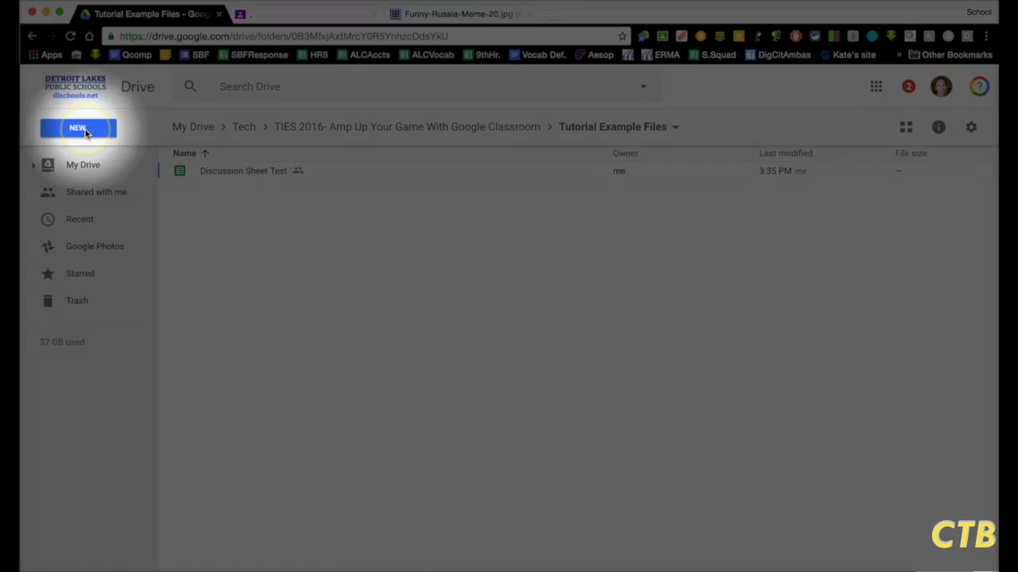
left_click(85, 132)
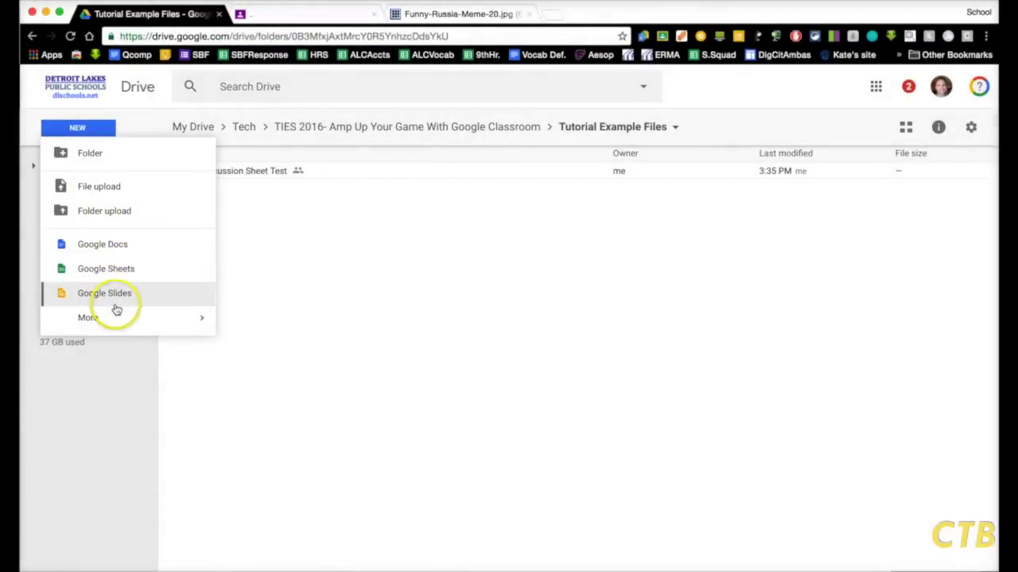
mouse_move(134, 322)
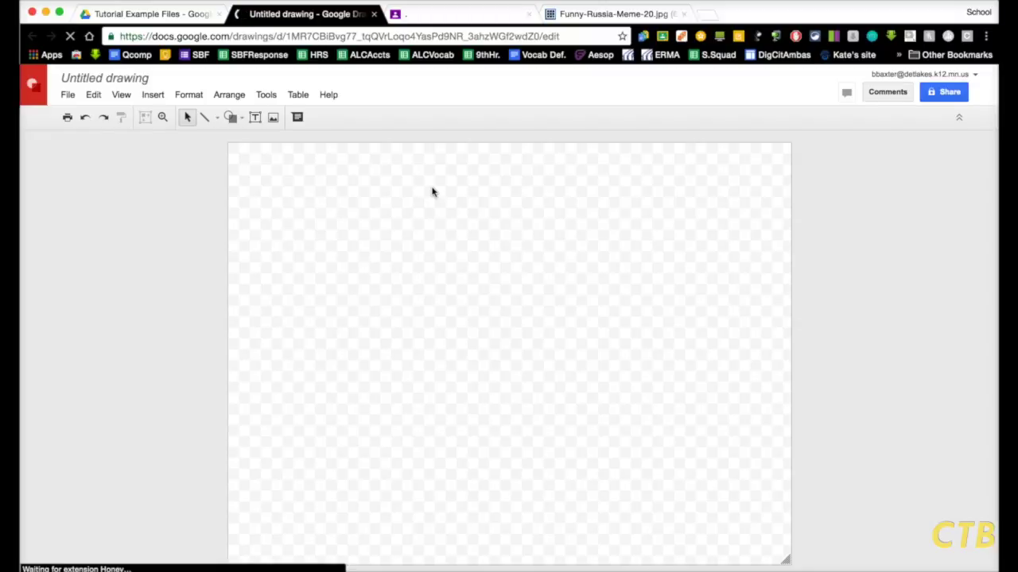
Step: Search the Explore panel for 'great depression' and show the image results
left_click(554, 246)
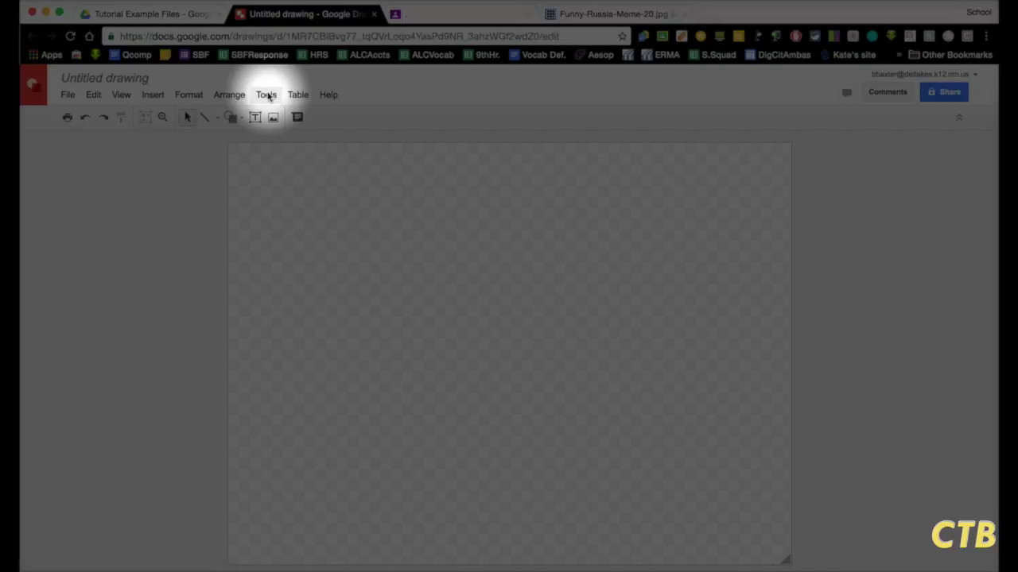
left_click(267, 96)
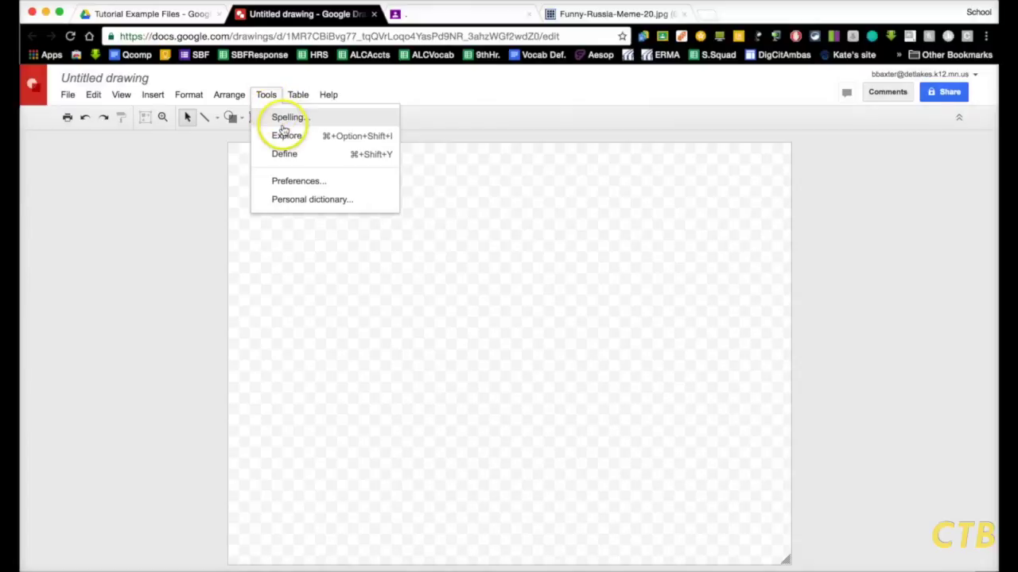
left_click(286, 135)
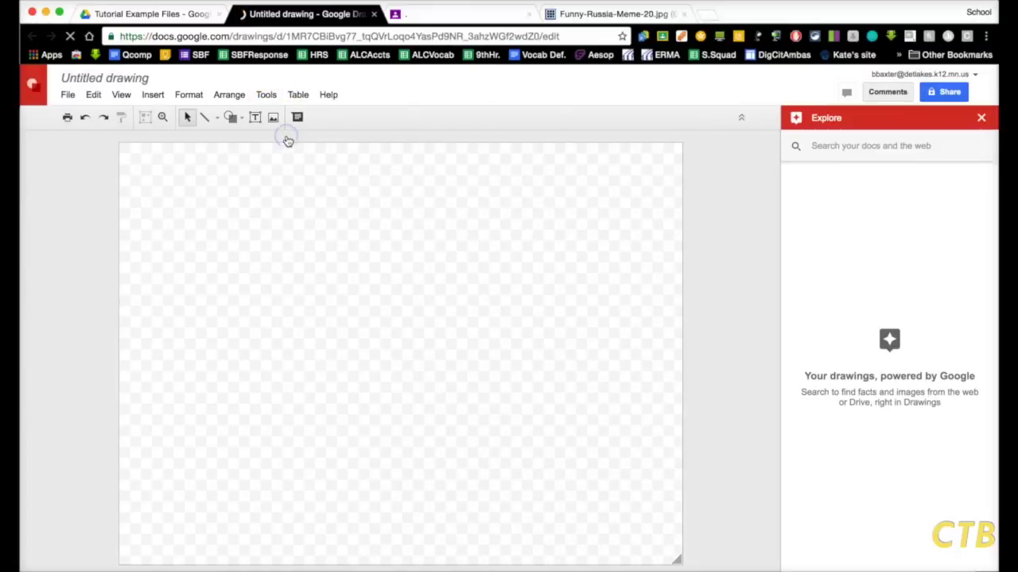
left_click(864, 144)
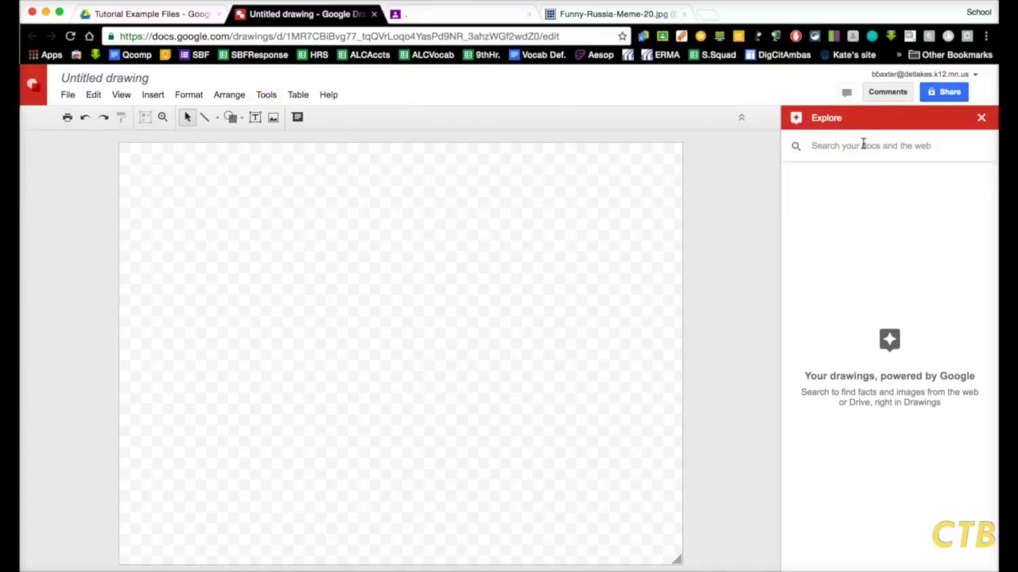
type("great d")
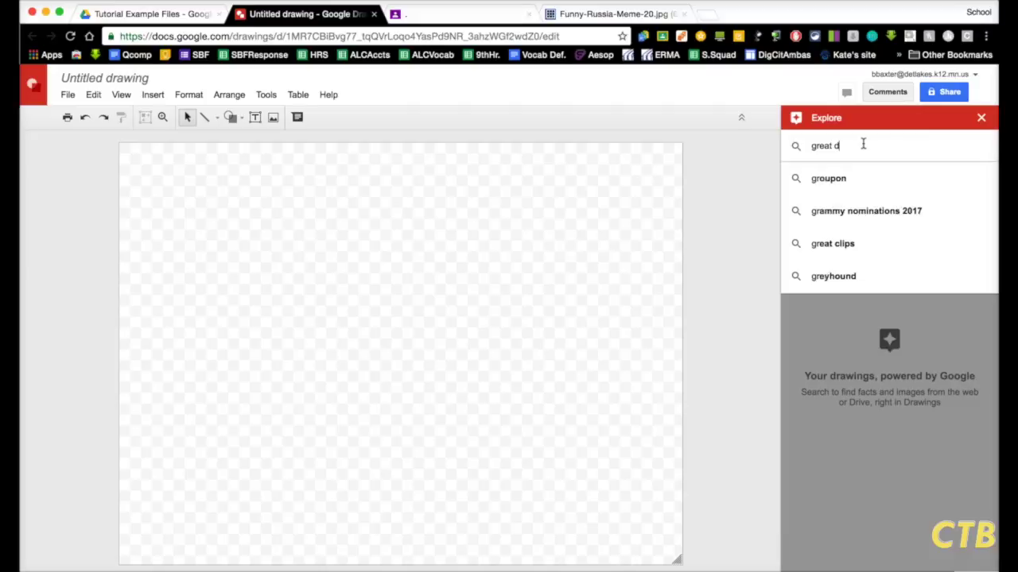
type("epression")
key("Return")
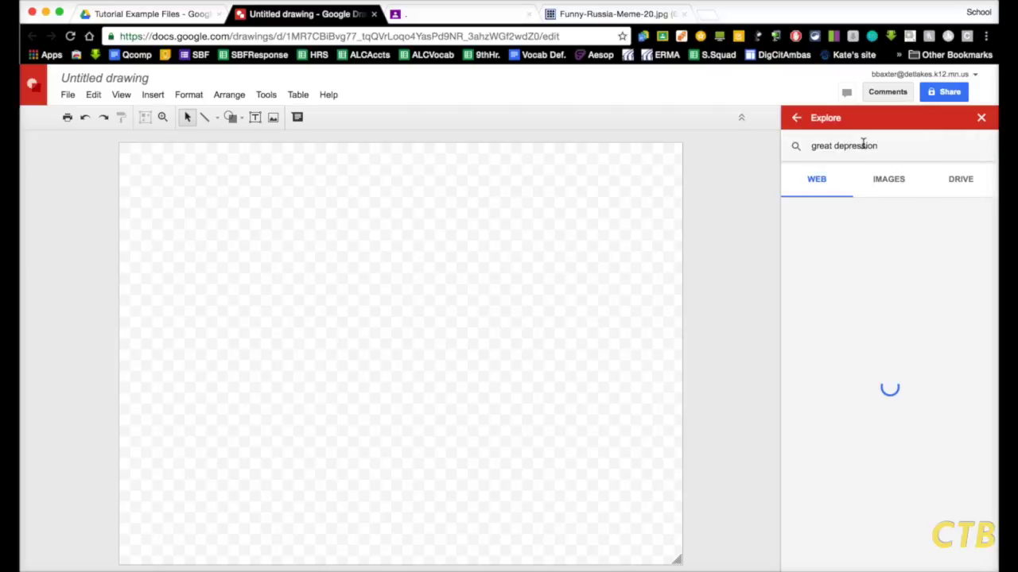
left_click(898, 181)
Step: Place the first Great Depression photo, size it to fill the canvas, and trim the canvas to fit
mouse_move(883, 224)
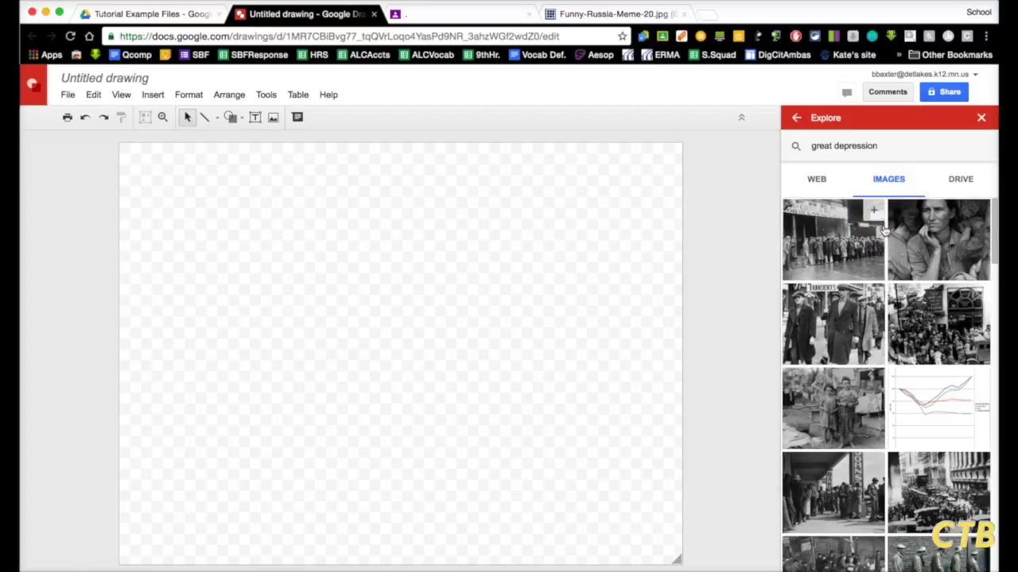
left_click_drag(884, 231, 352, 271)
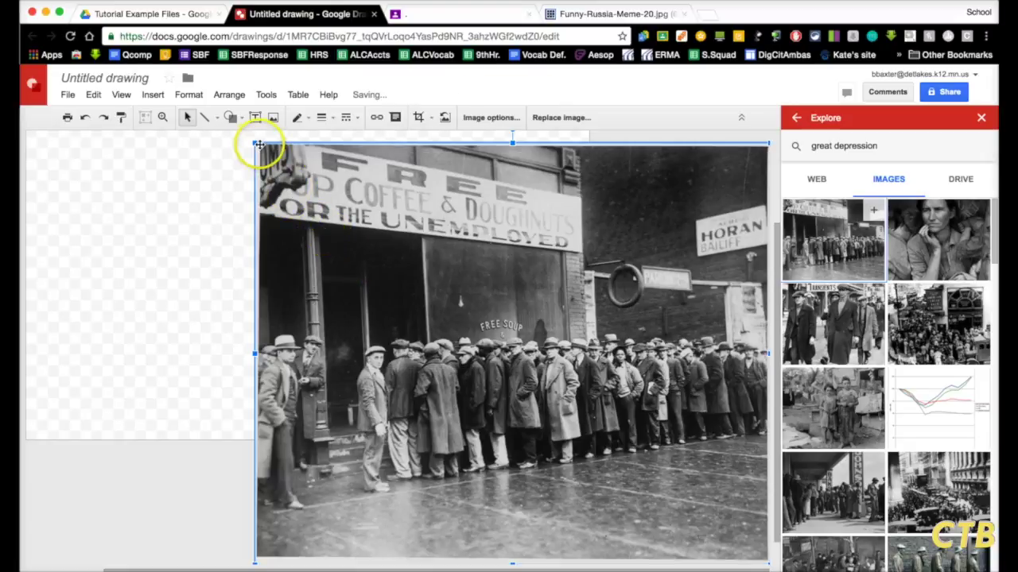
left_click_drag(256, 143, 346, 237)
left_click_drag(315, 306, 221, 250)
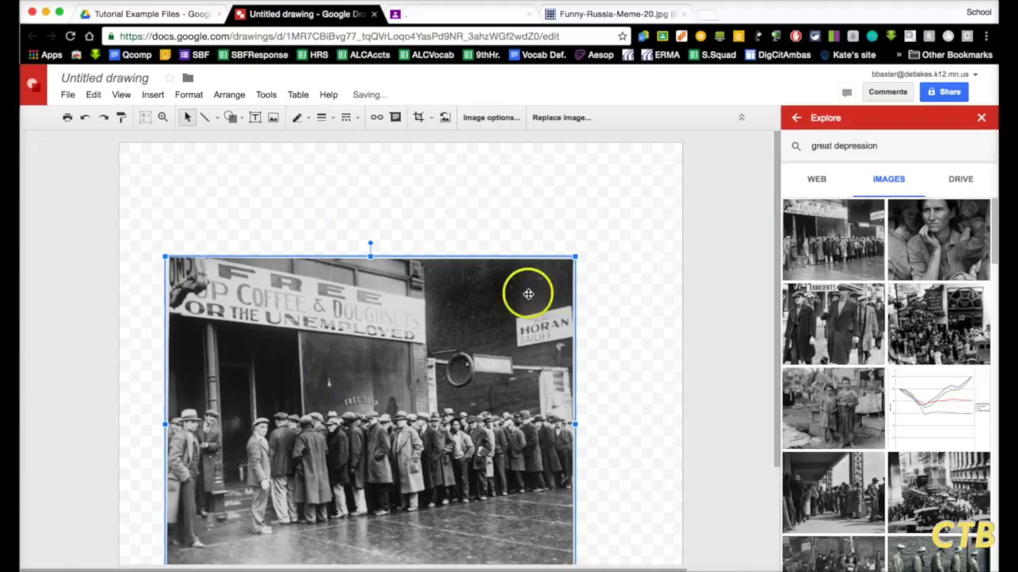
left_click_drag(420, 323, 373, 212)
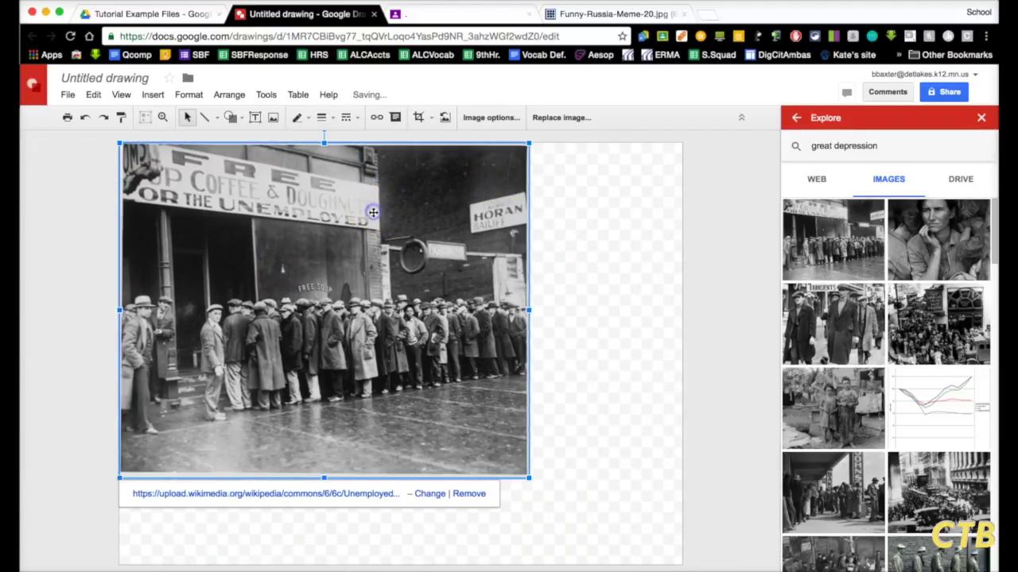
left_click_drag(529, 477, 634, 515)
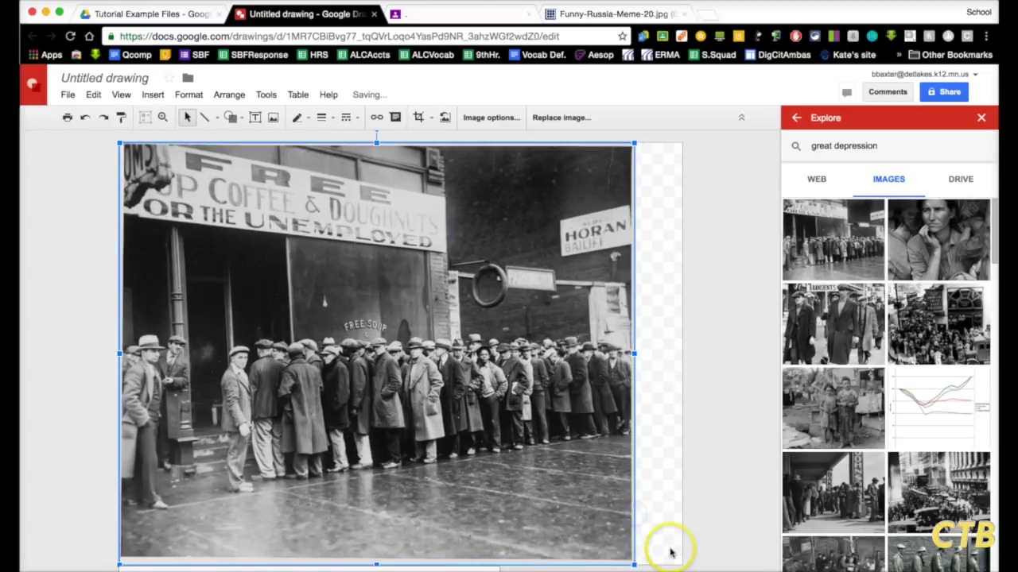
left_click(670, 553)
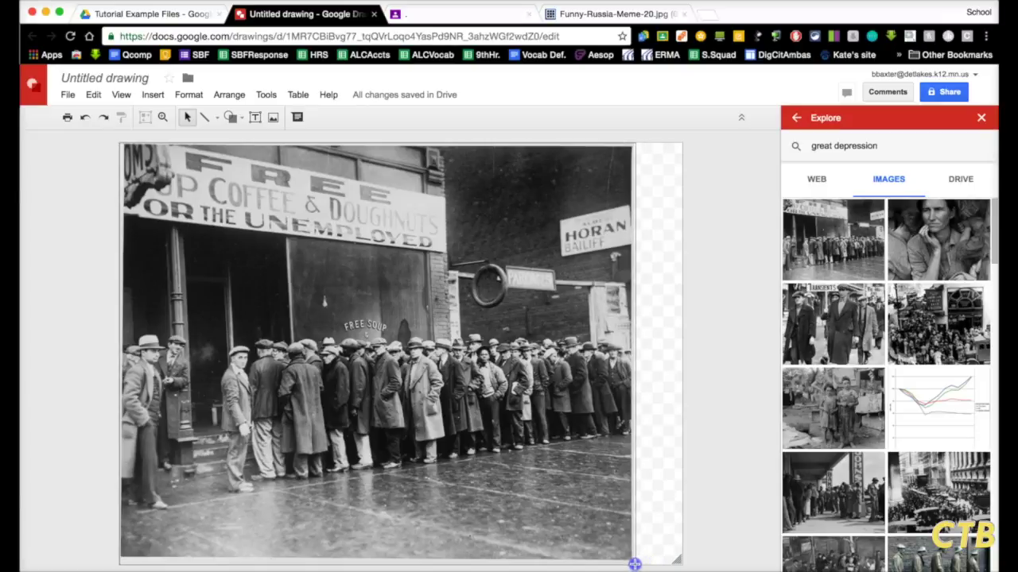
left_click_drag(634, 564, 634, 564)
left_click(554, 365)
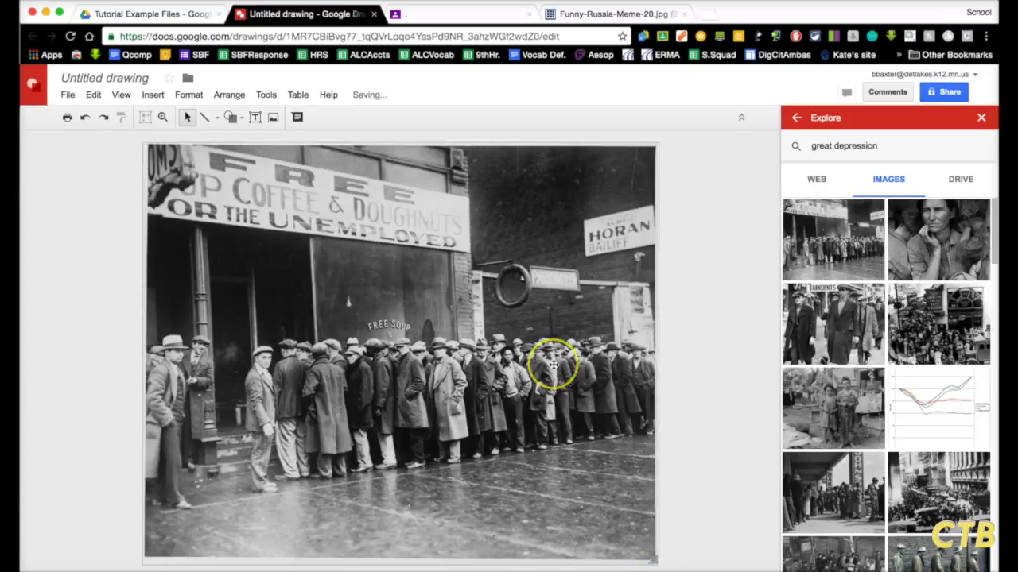
Step: Title the drawing 'Meme example' and add the couch-cushion caption text box across the photo's top
left_click(118, 80)
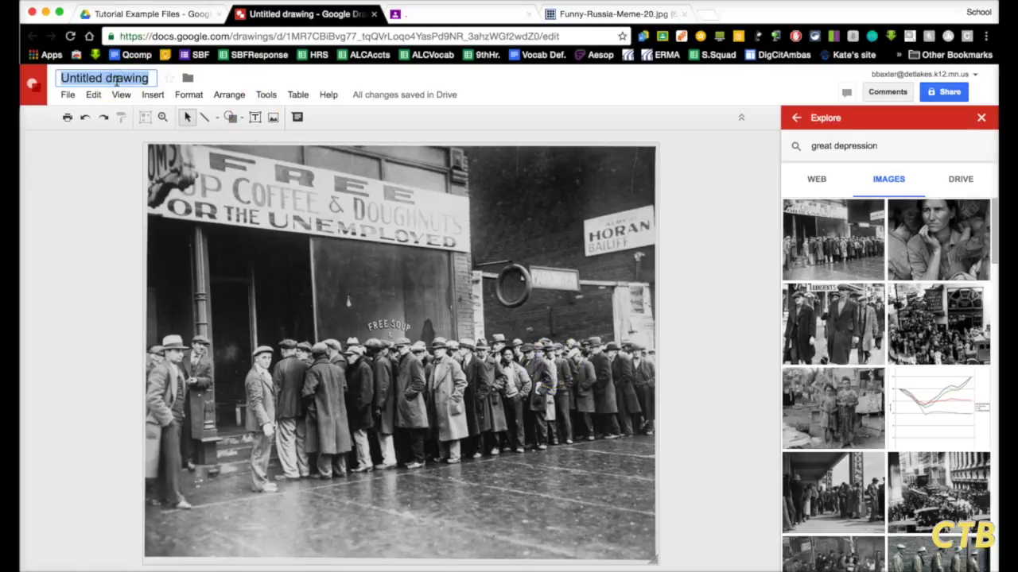
type("Meme example")
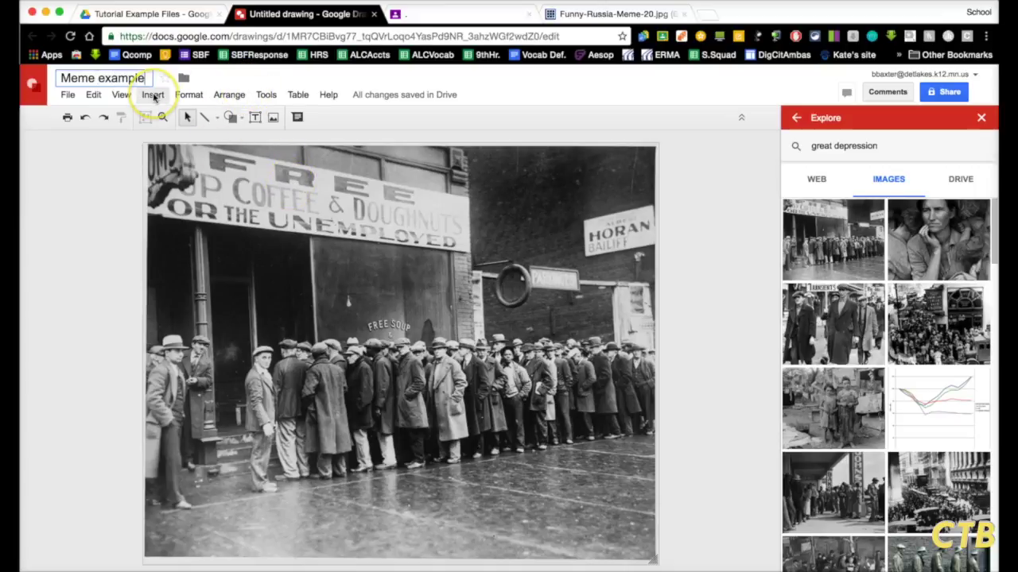
left_click(153, 96)
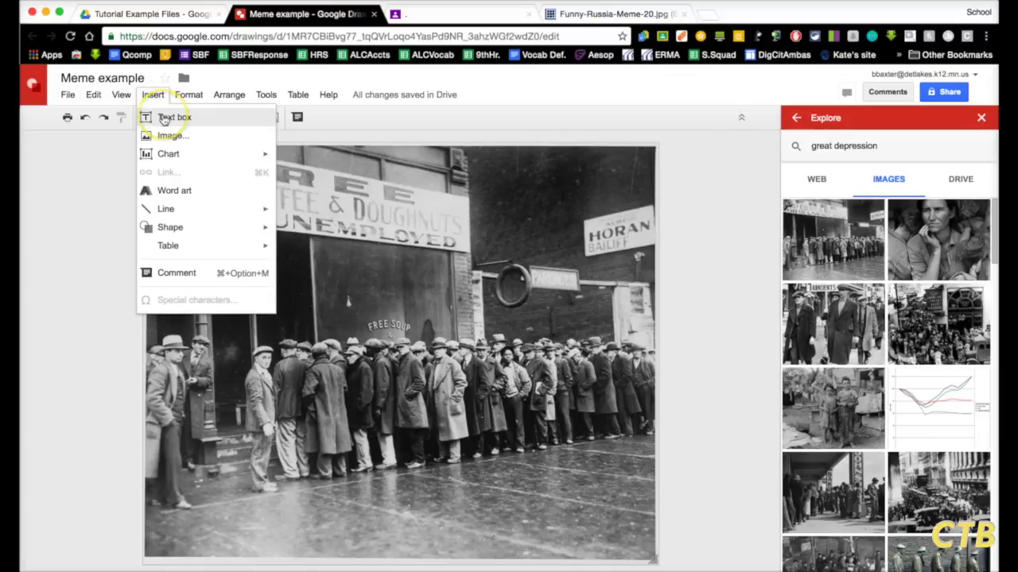
left_click(163, 119)
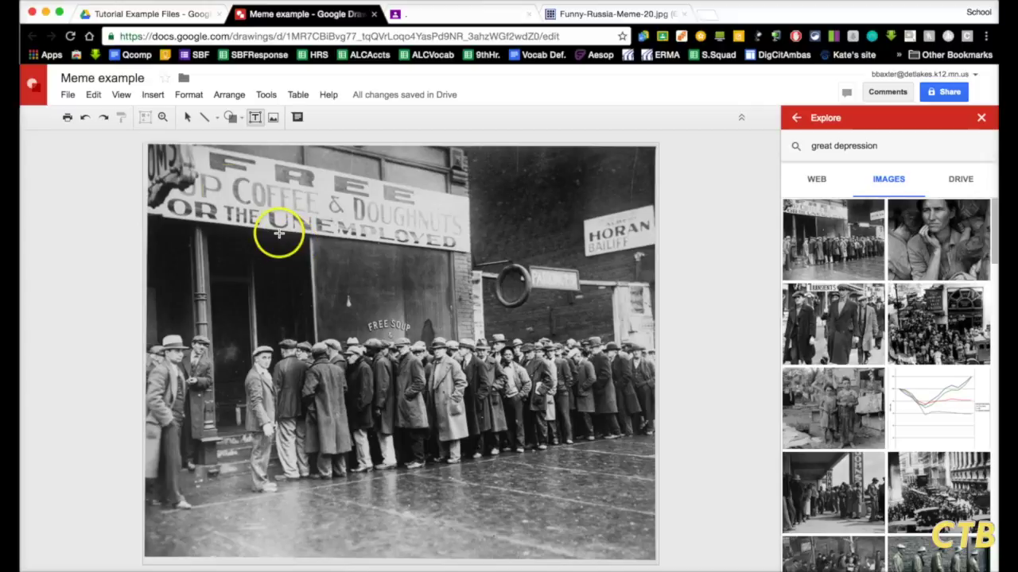
left_click_drag(171, 153, 623, 253)
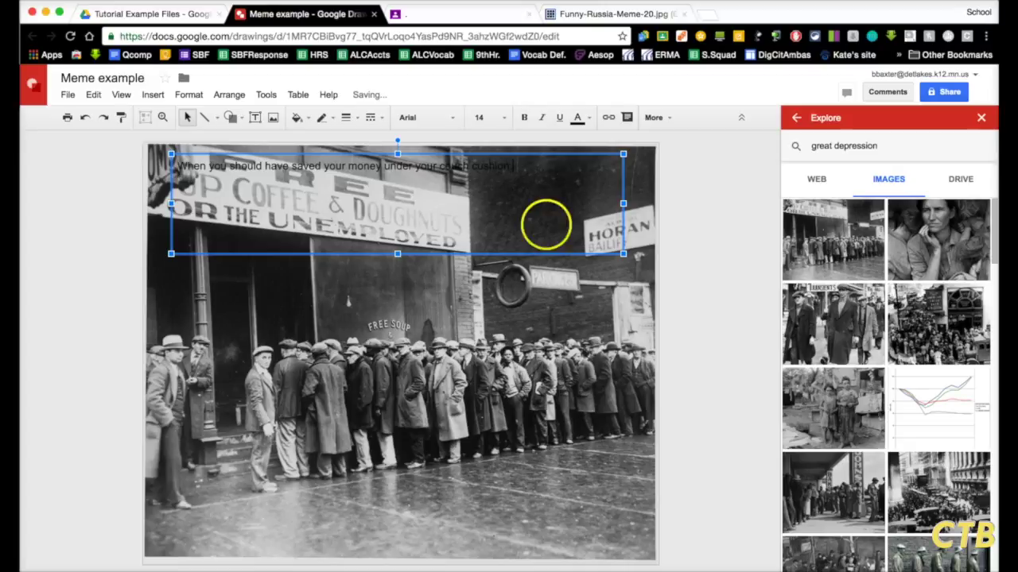
Step: Make the caption text white, bold and size 36
left_click_drag(513, 166, 169, 165)
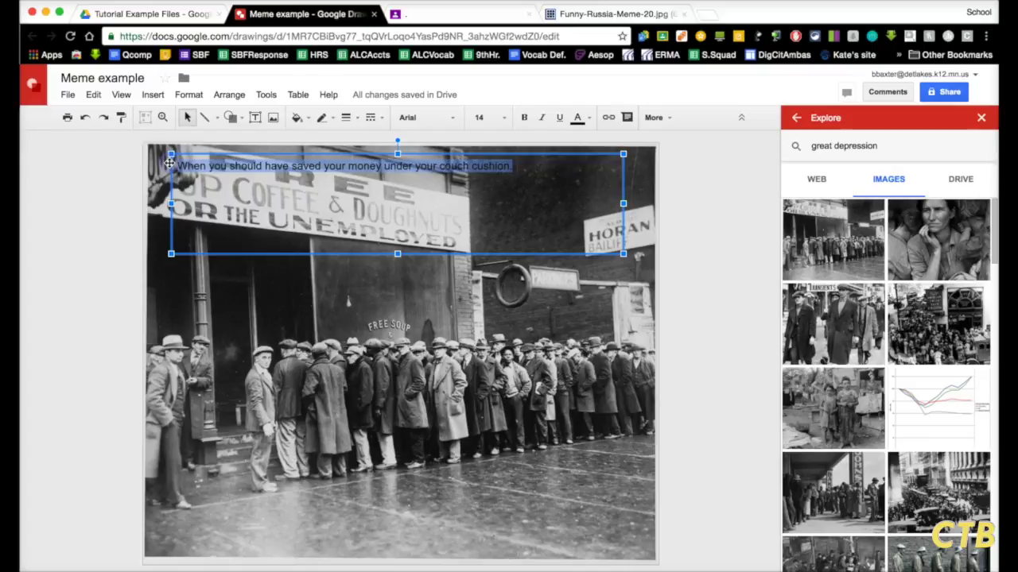
left_click(580, 117)
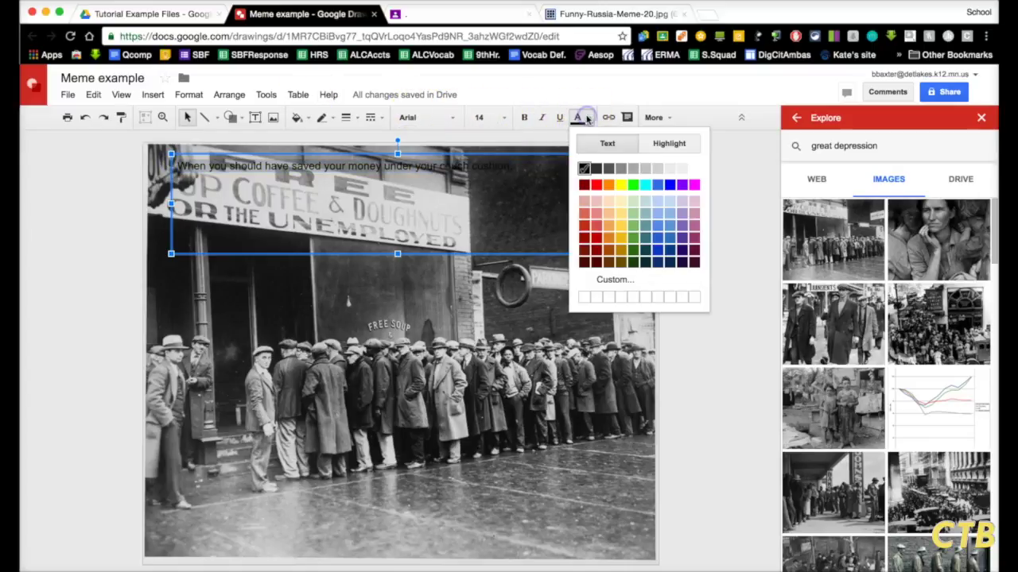
left_click(696, 167)
left_click(525, 117)
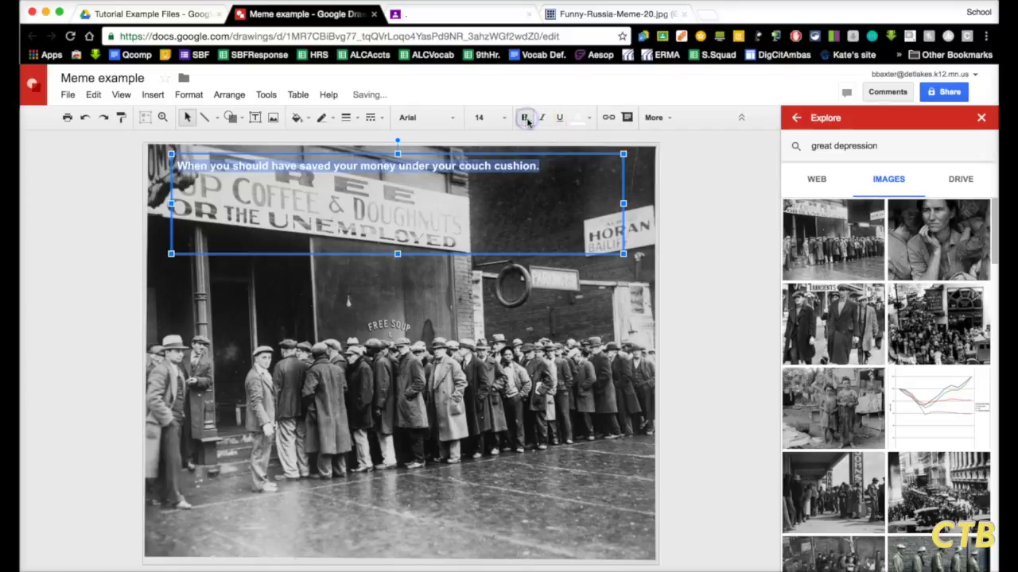
left_click(481, 118)
left_click(501, 344)
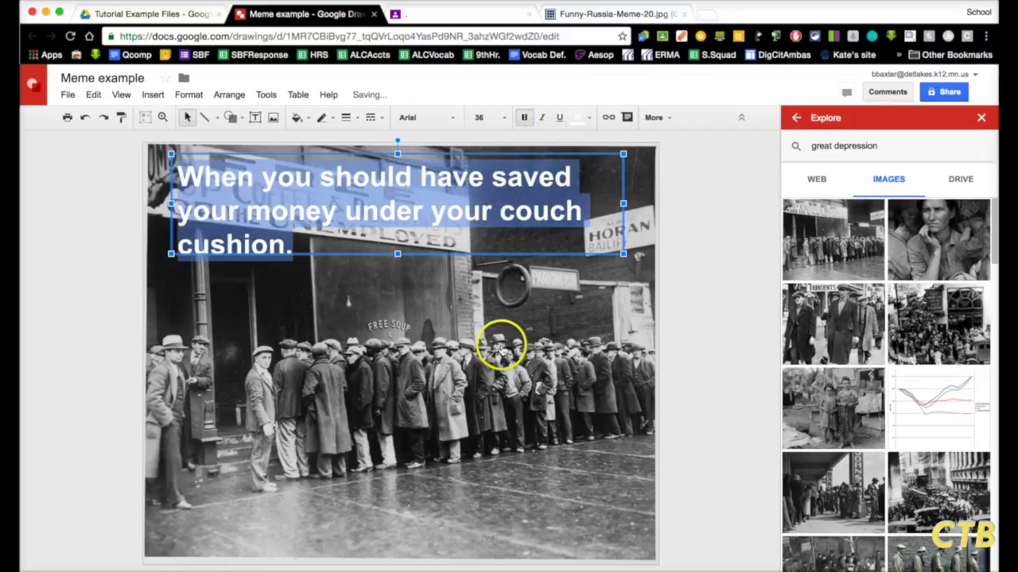
Step: Move the caption to the photo's bottom, centre-align it, and close the Explore panel
mouse_move(421, 153)
left_mouse_down()
mouse_move(431, 429)
mouse_move(441, 454)
mouse_move(441, 444)
left_mouse_up()
left_click(440, 429)
triple_click(419, 491)
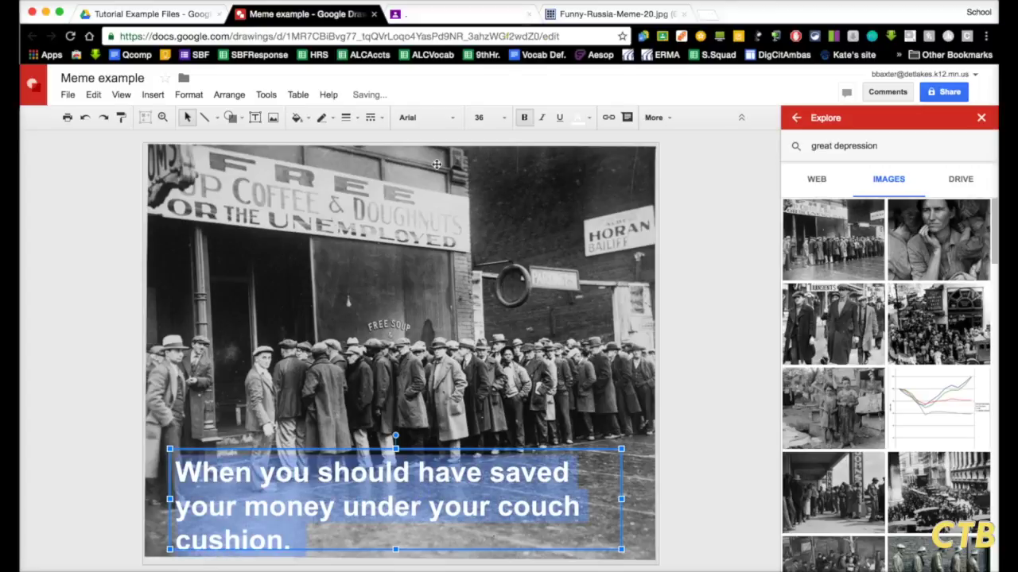
left_click(657, 117)
left_click(510, 143)
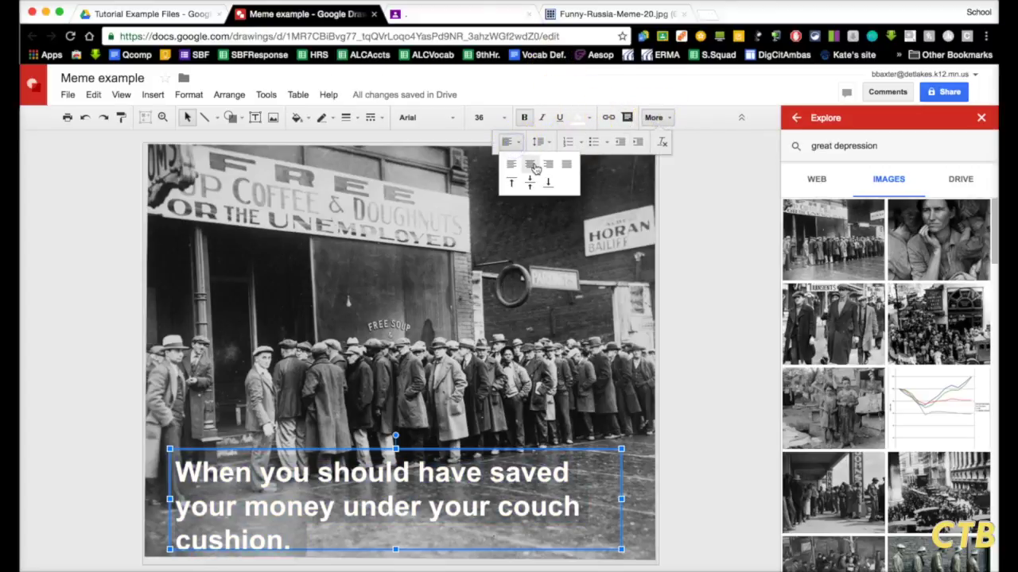
left_click(529, 163)
left_click(720, 436)
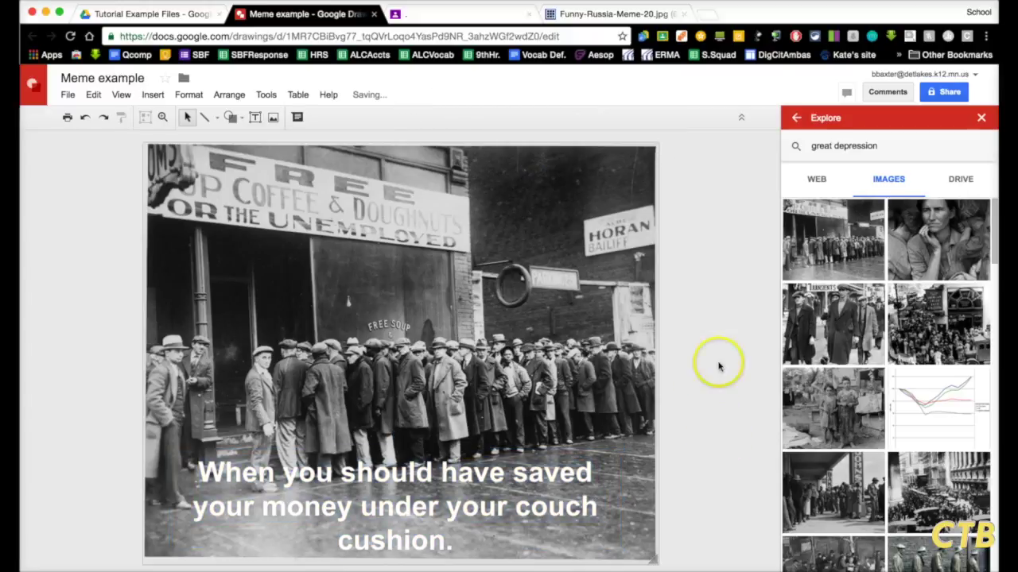
left_click(981, 119)
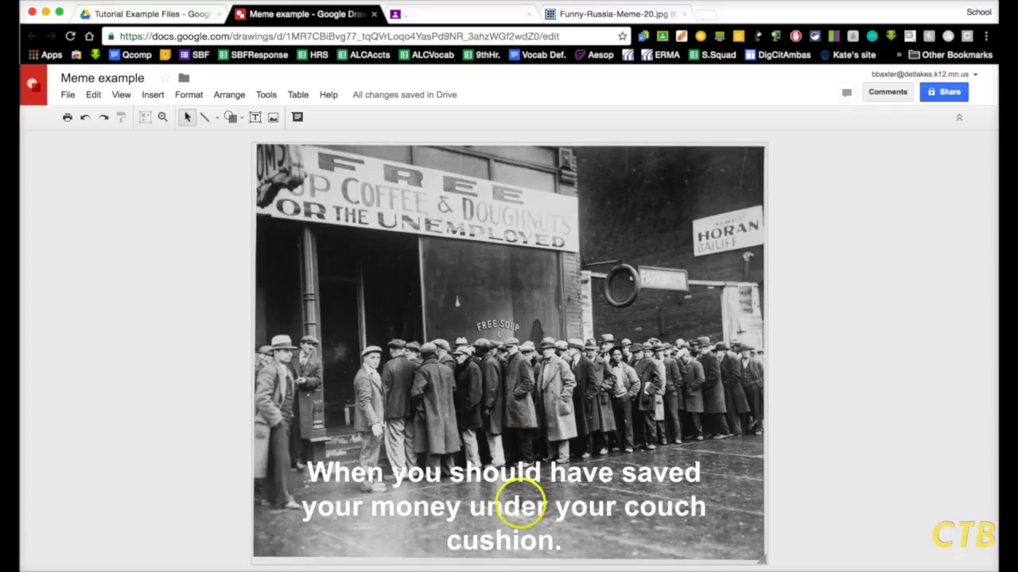
Step: Make a copy of Meme example in the Tutorial Example Files folder
left_click(159, 12)
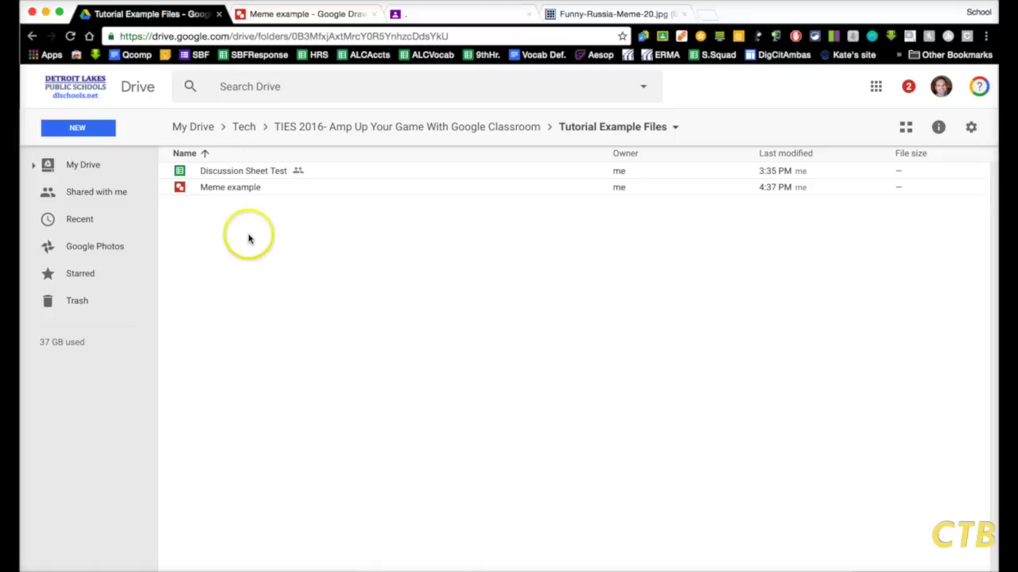
right_click(226, 191)
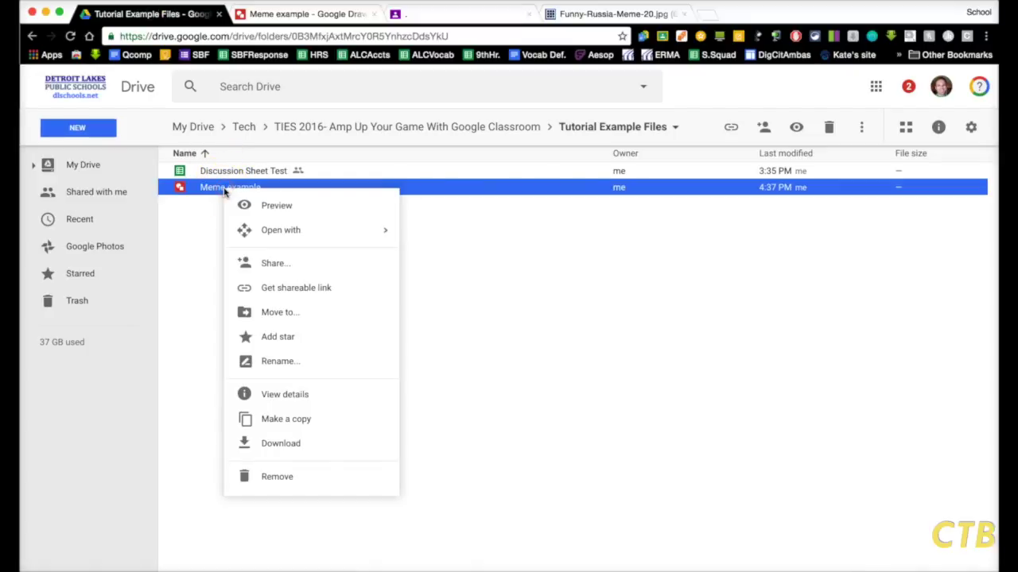
left_click(293, 421)
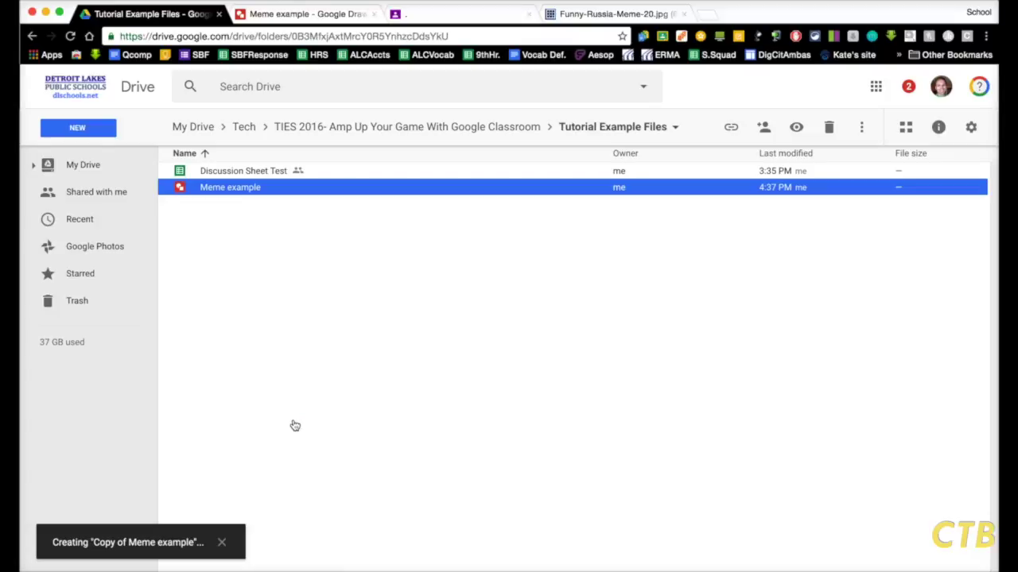
Step: Rename the copy to 'Meme' and open it in Google Drawings
right_click(243, 177)
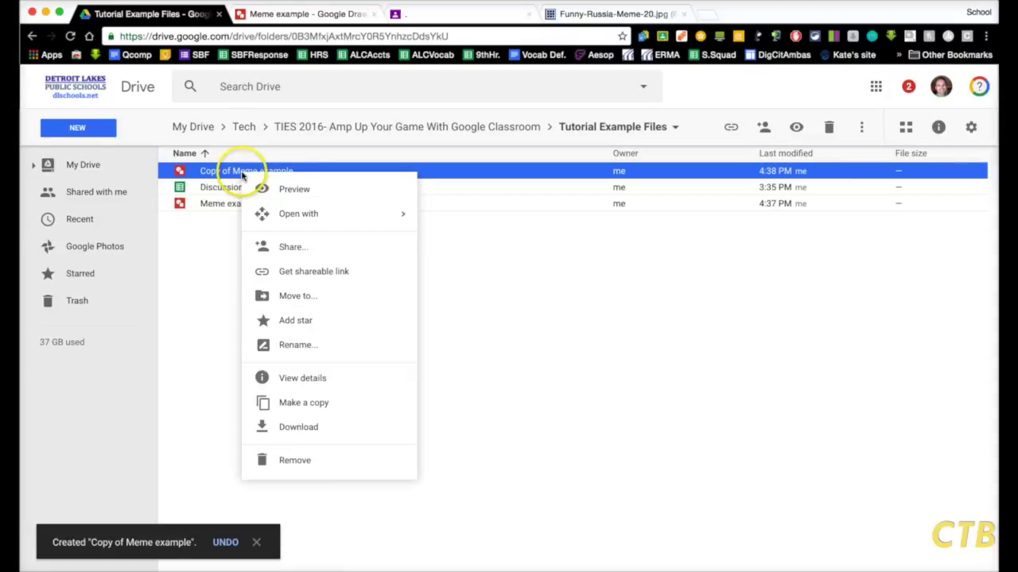
left_click(275, 343)
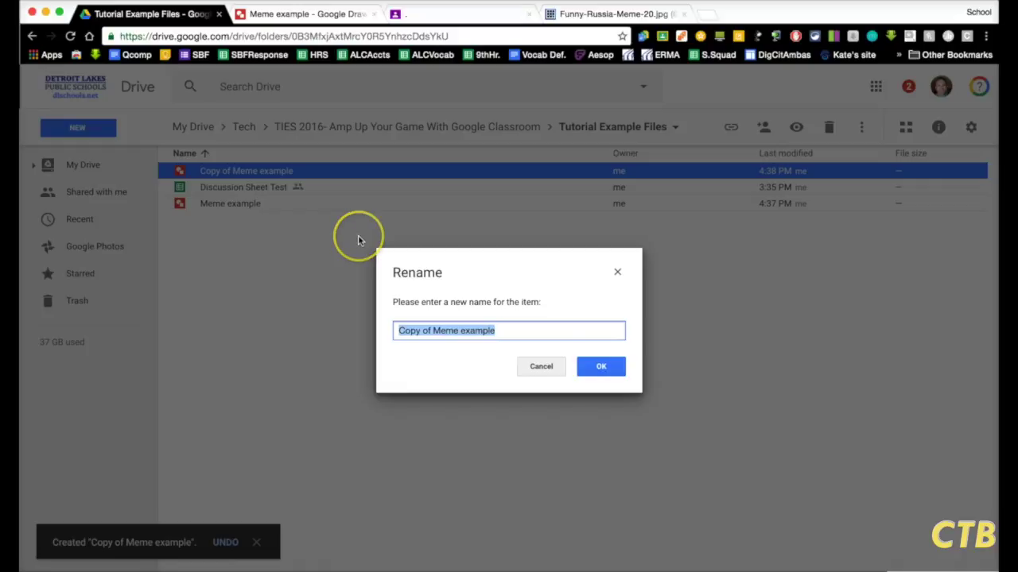
type("Meme")
left_click(600, 366)
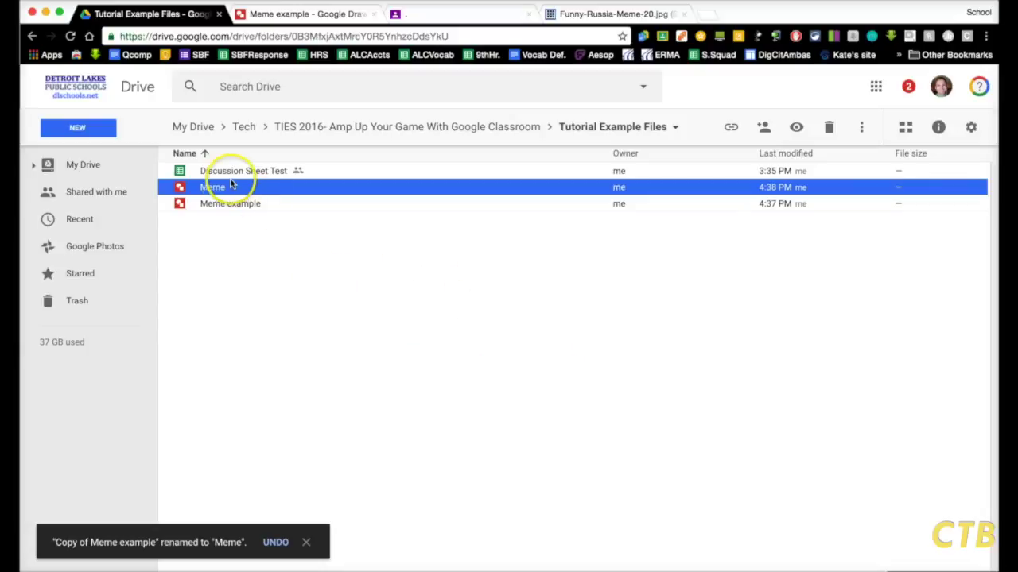
double_click(217, 186)
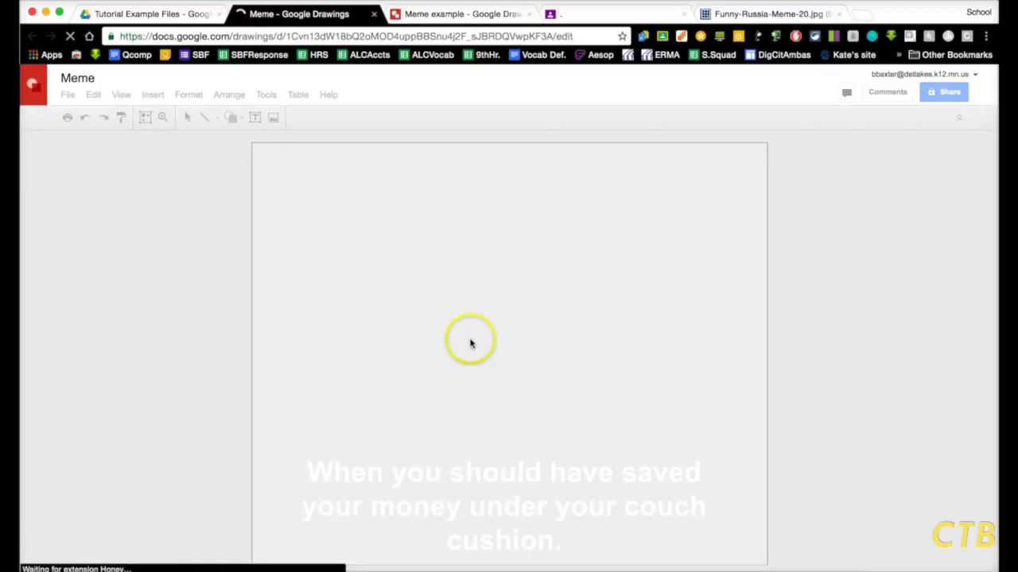
Step: Delete the caption box from the Meme drawing, then go back to the Drive folder
left_click(491, 467)
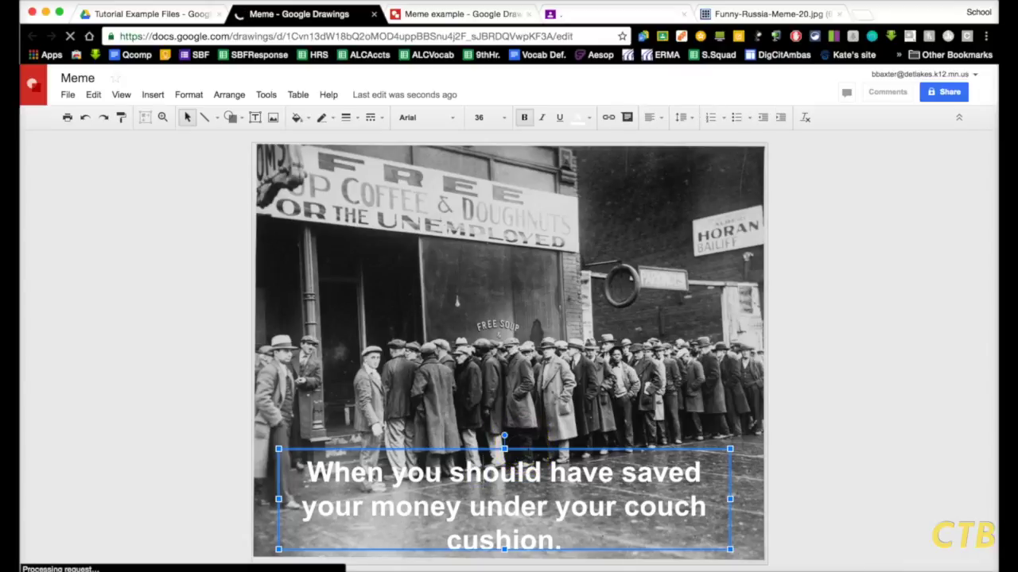
left_click(278, 460)
key("Delete")
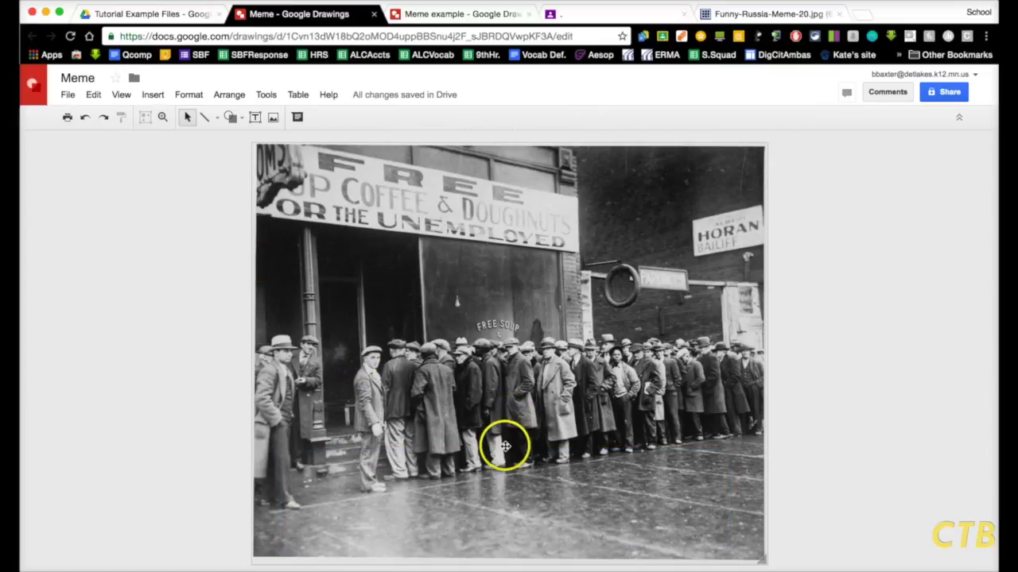
left_click(173, 13)
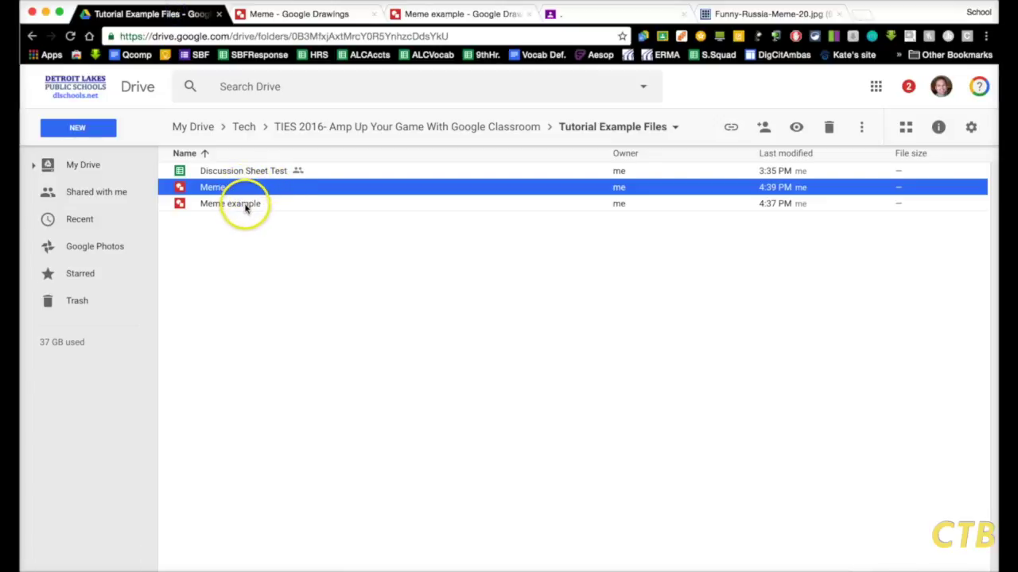
Step: Create a new Google Classroom assignment titled 'Meme'
left_click(577, 8)
scroll(859, 366, "down", 3)
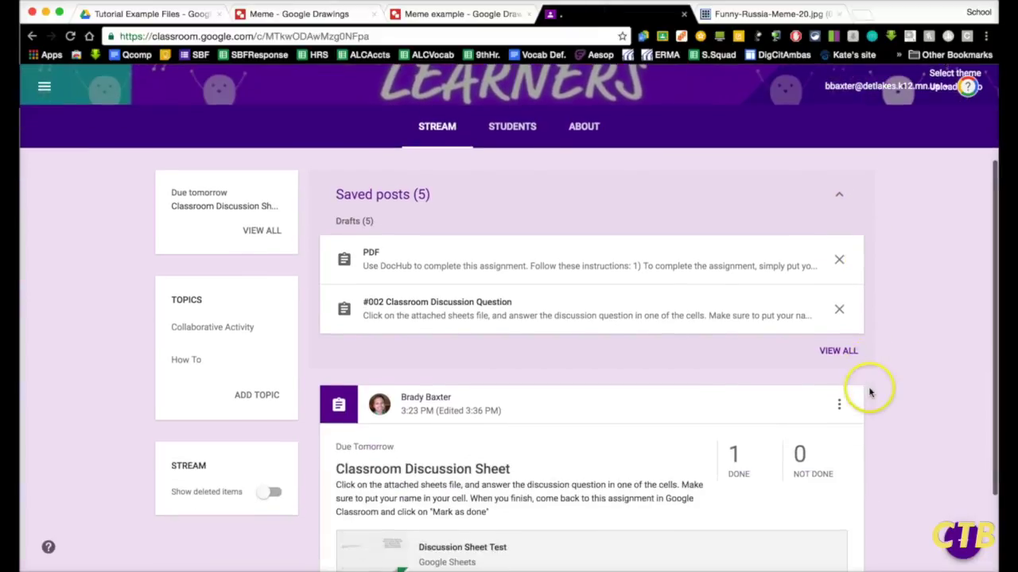
mouse_move(958, 517)
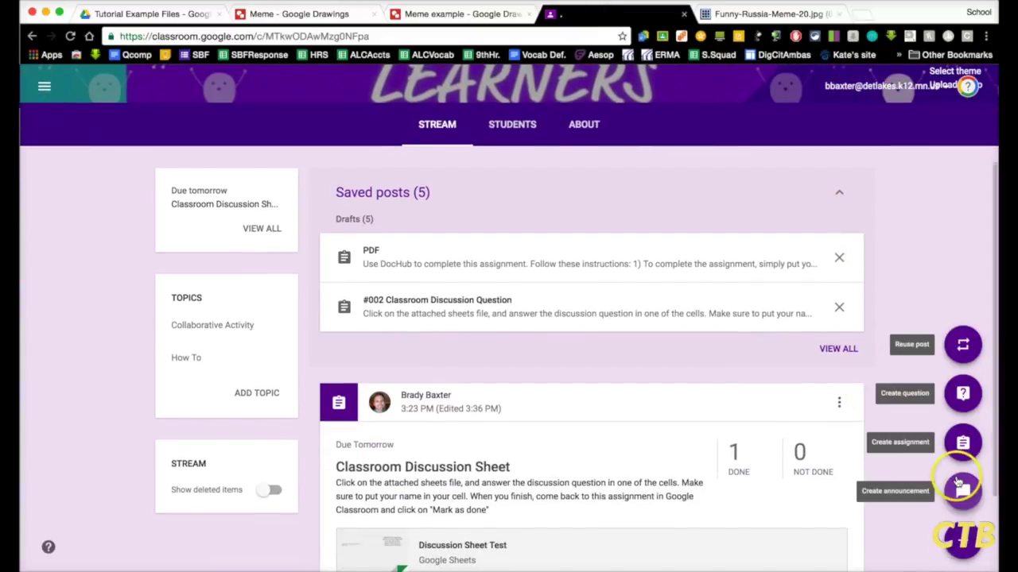
left_click(962, 442)
left_click(346, 302)
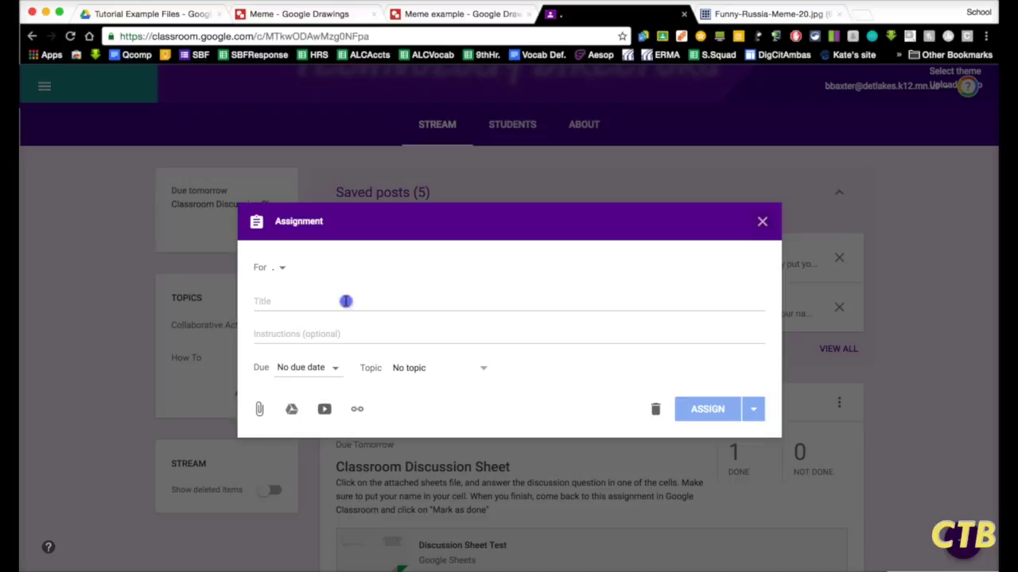
type("Meme")
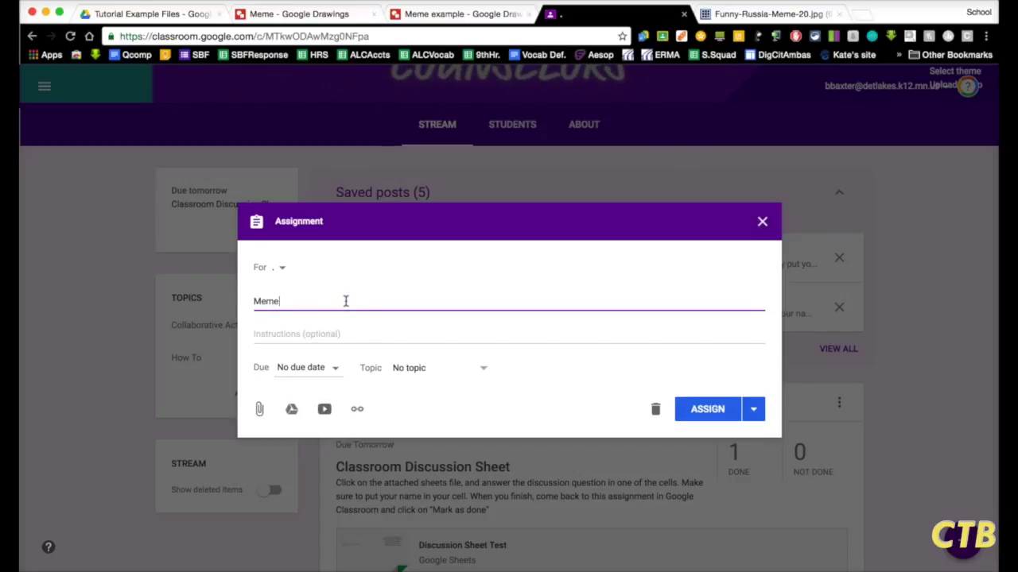
Step: Enter instructions telling students to create a meme for the pic, using the example for ideas
left_click(341, 330)
type("C")
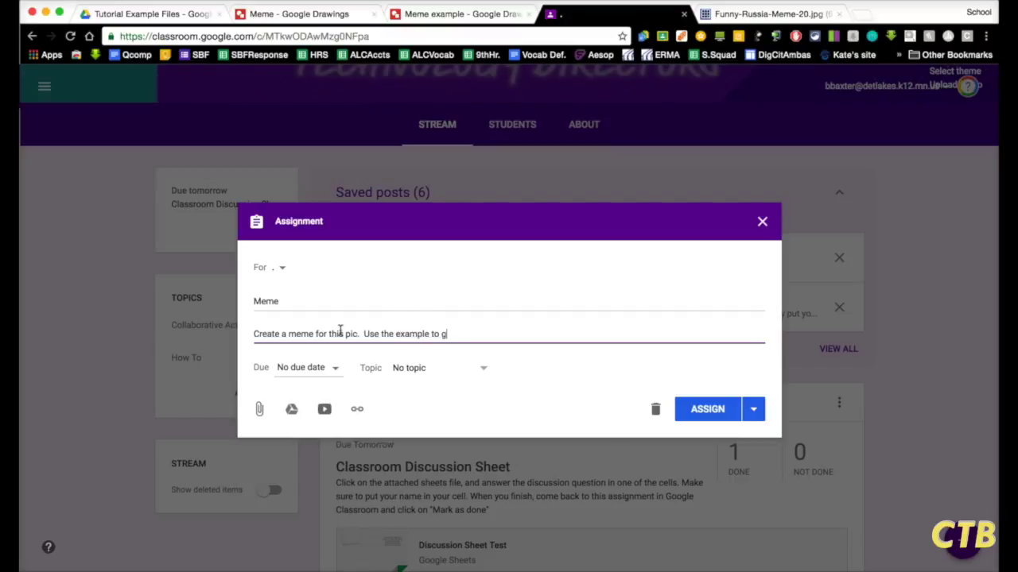
type("et an ide")
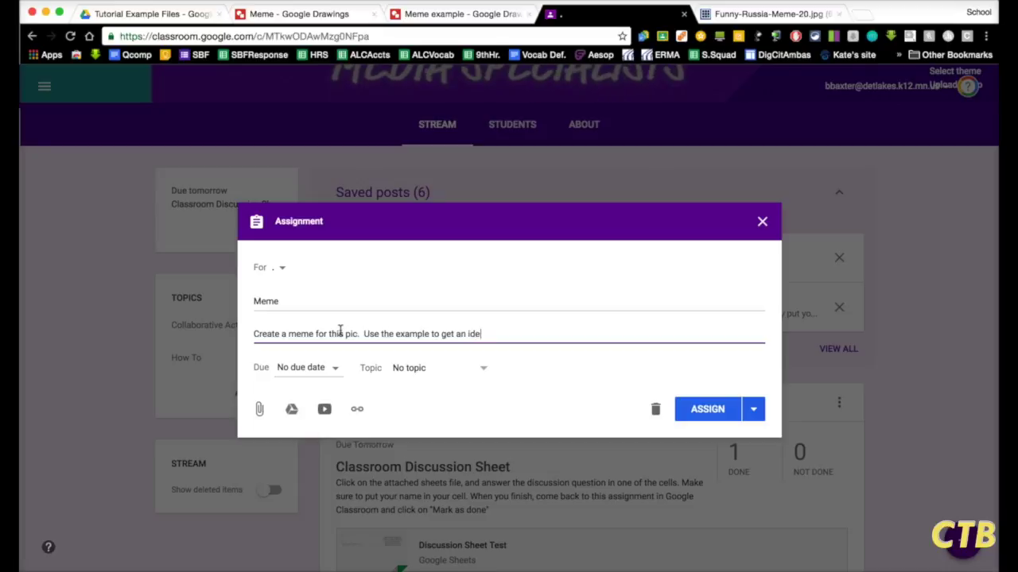
type("a of how to")
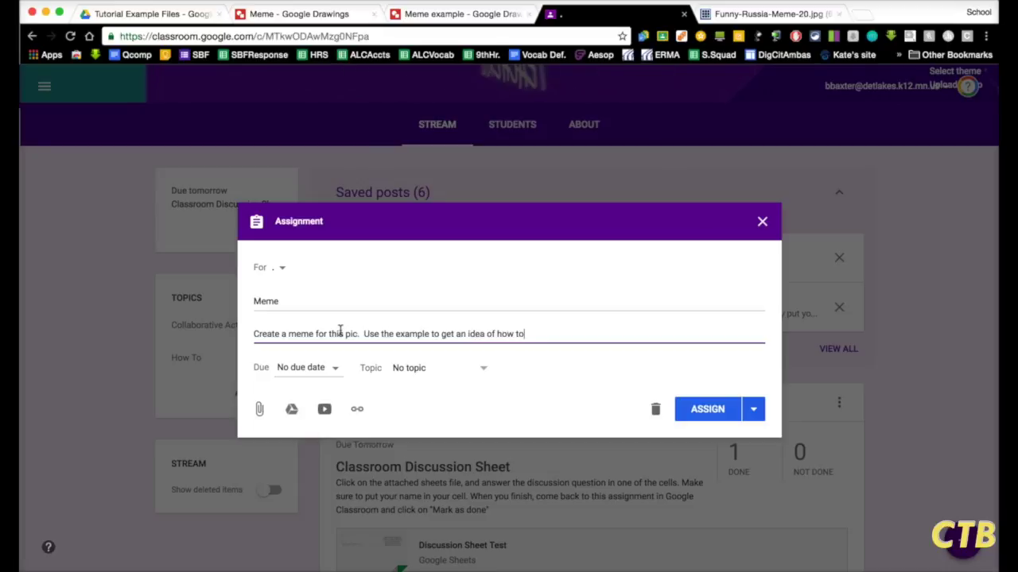
type(" do th")
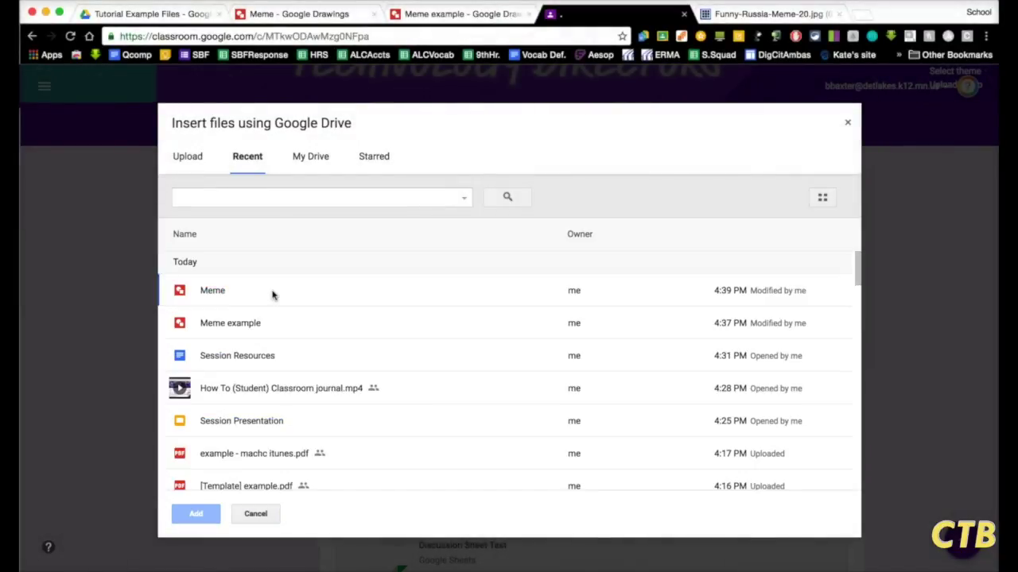
Step: Attach the Meme drawing with 'Make a copy for each student'
left_click(221, 293)
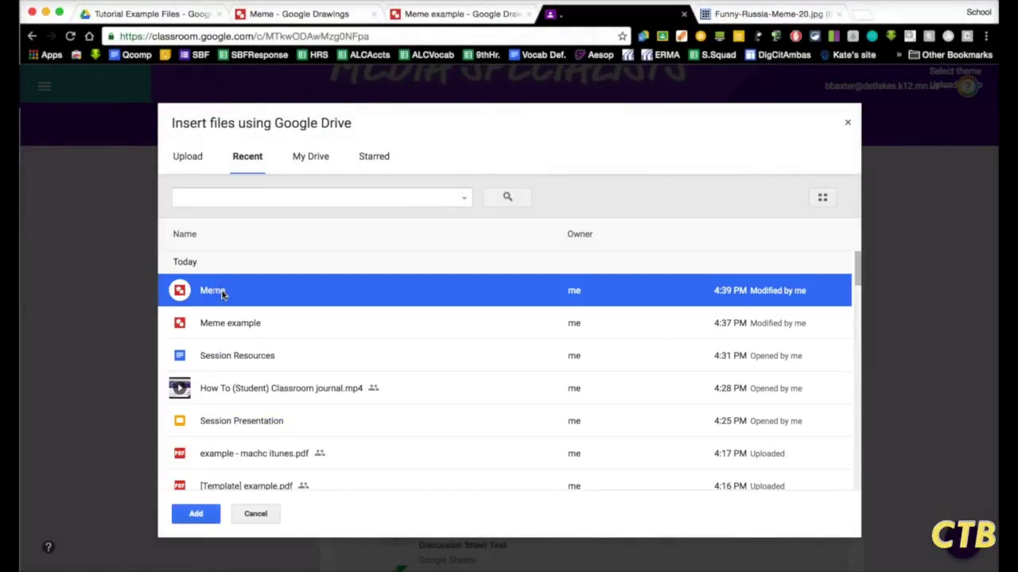
left_click(196, 513)
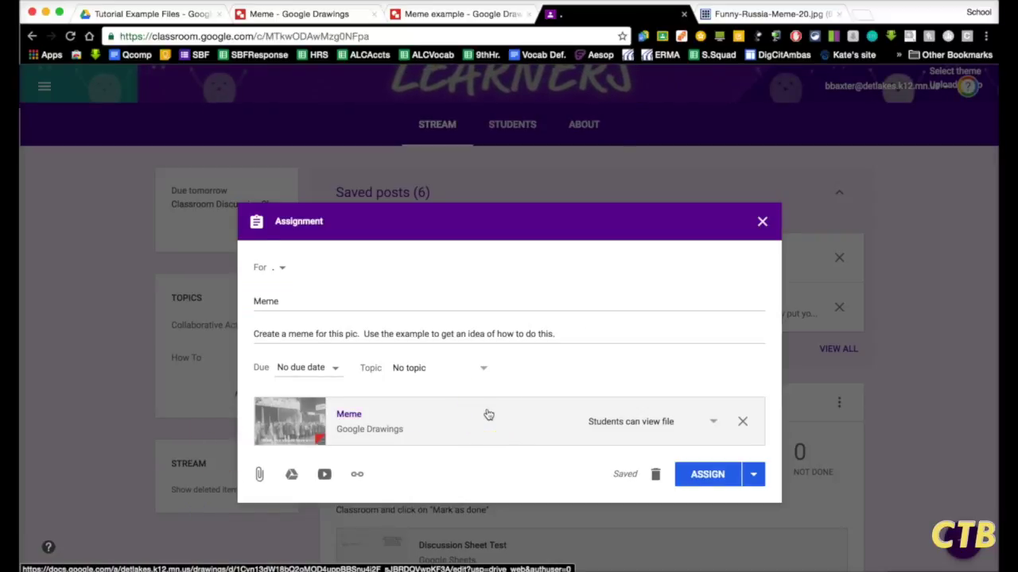
left_click(620, 426)
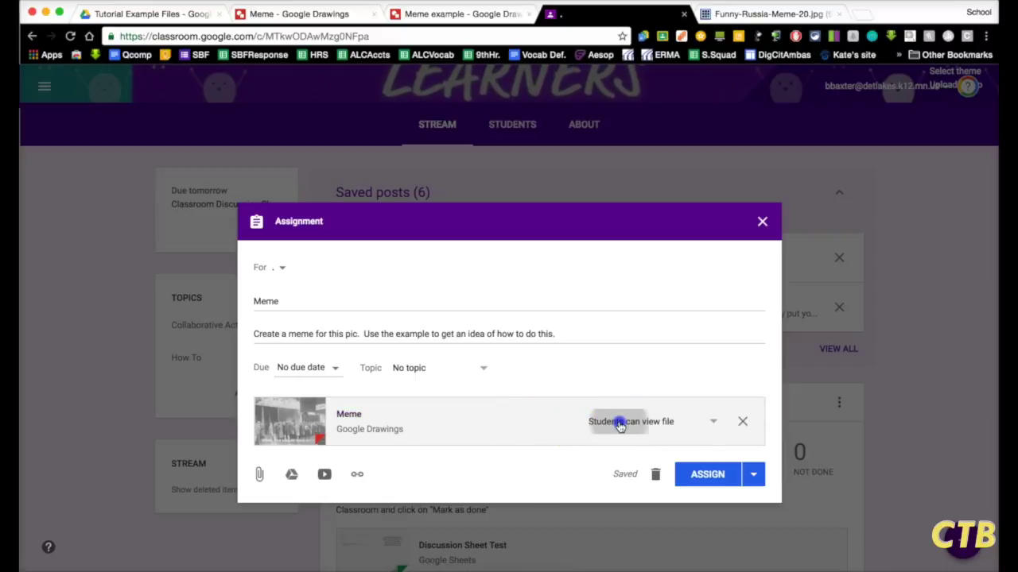
left_click(643, 480)
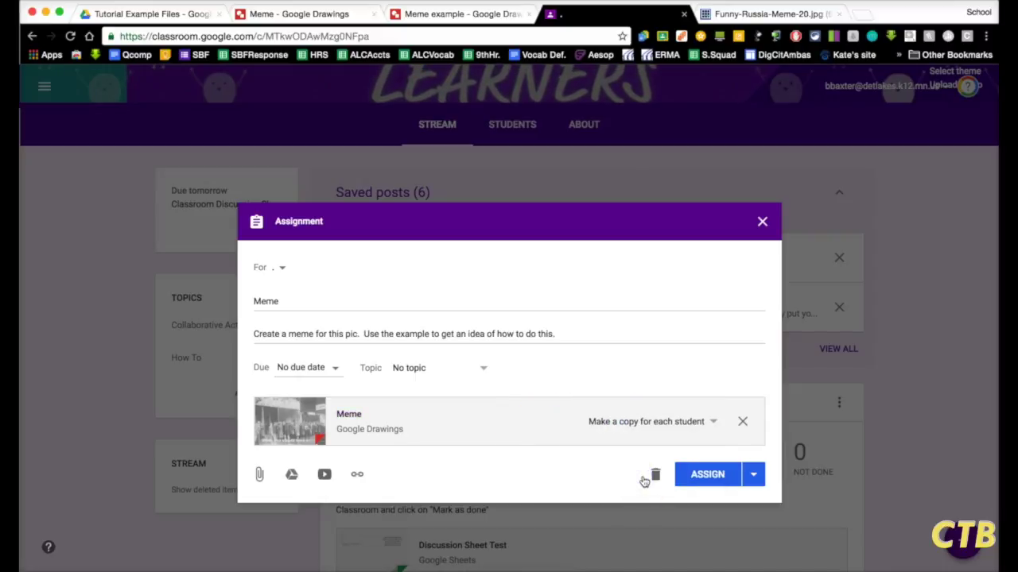
left_click(532, 468)
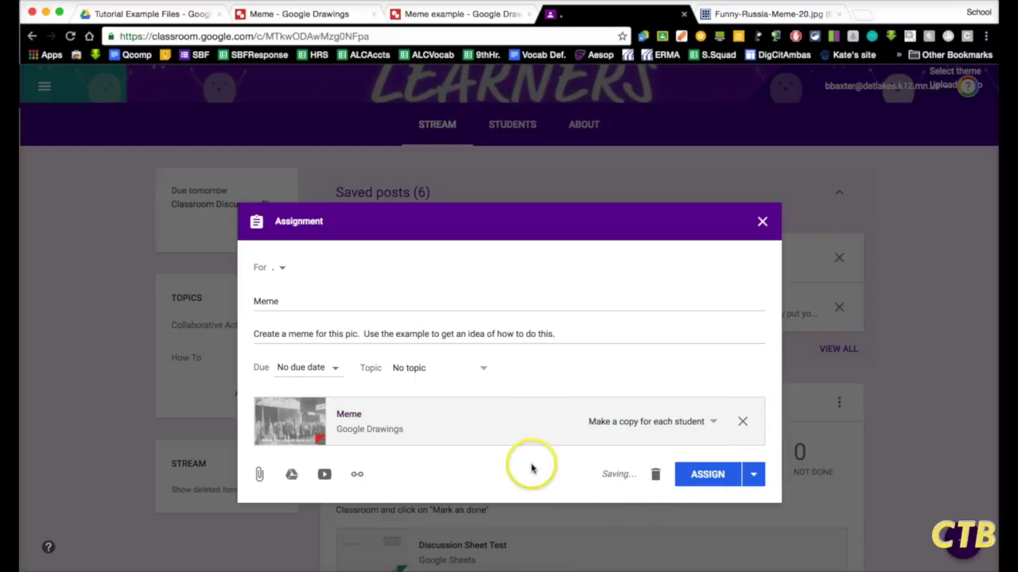
Step: Attach Meme example as view-only and post the assignment
left_click(292, 474)
left_click(255, 284)
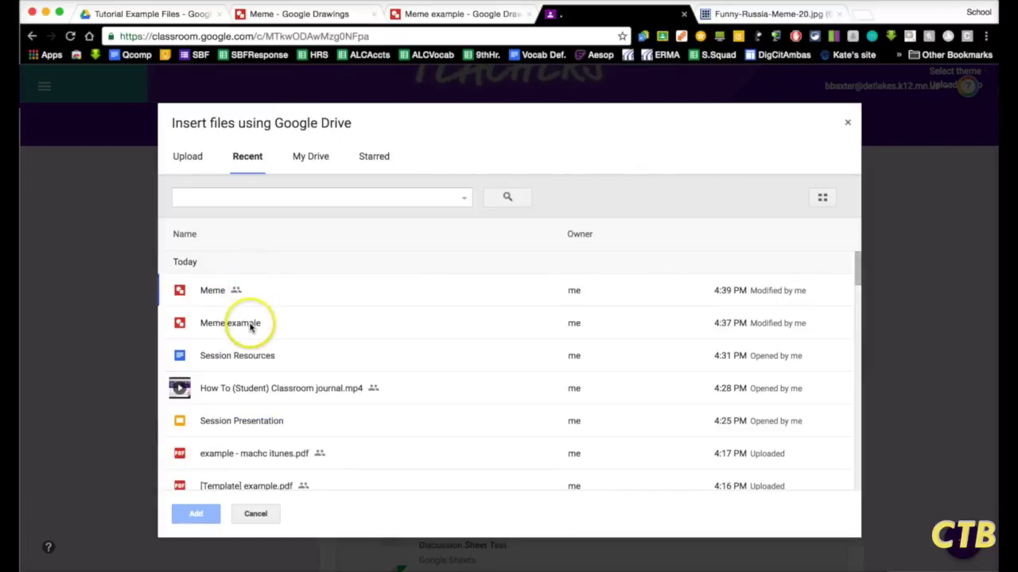
left_click(250, 324)
left_click(199, 513)
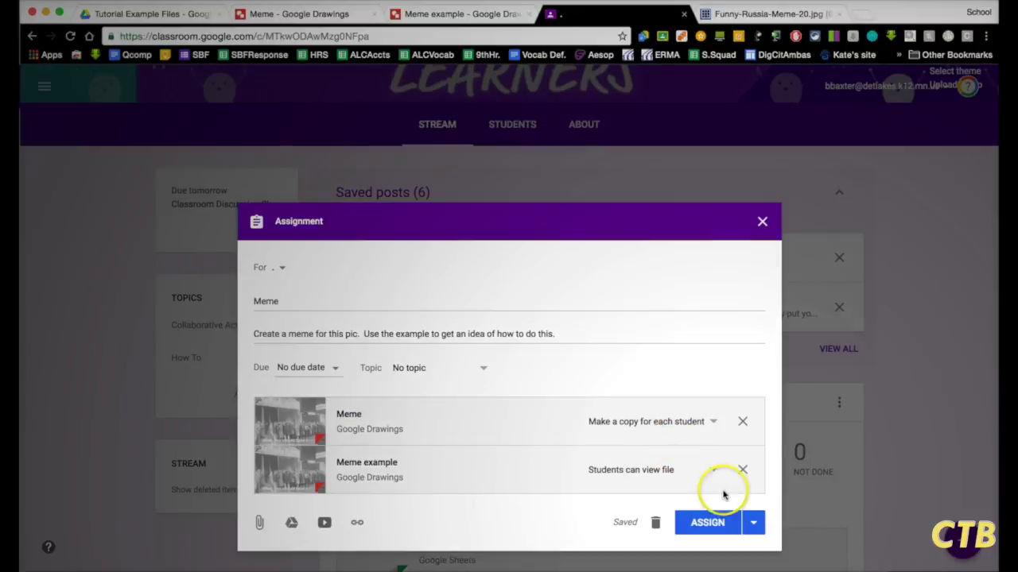
left_click(711, 525)
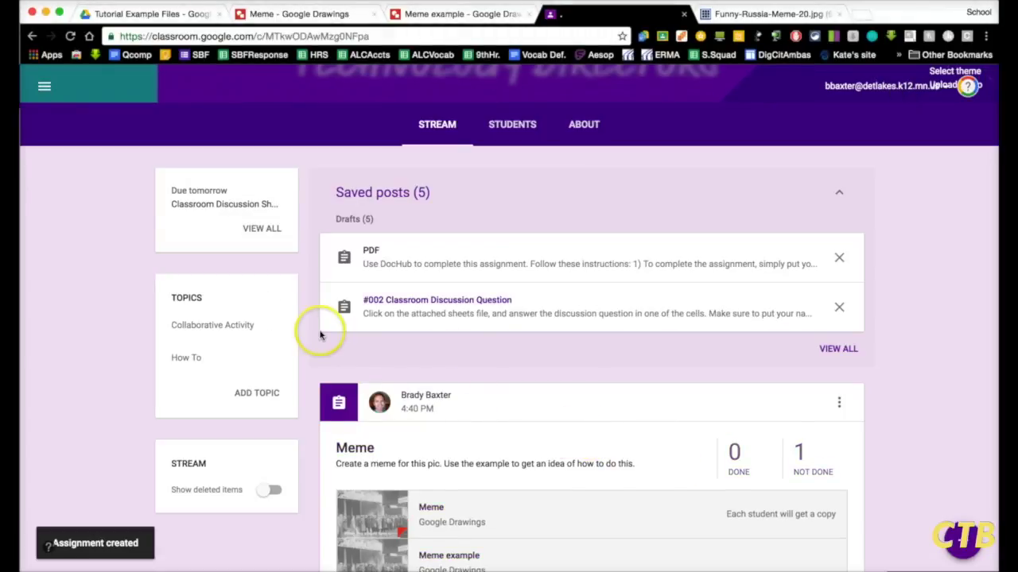
Step: Check the posted Meme assignment, then bring the student's Chrome window to the front
scroll(320, 335, "down", 3)
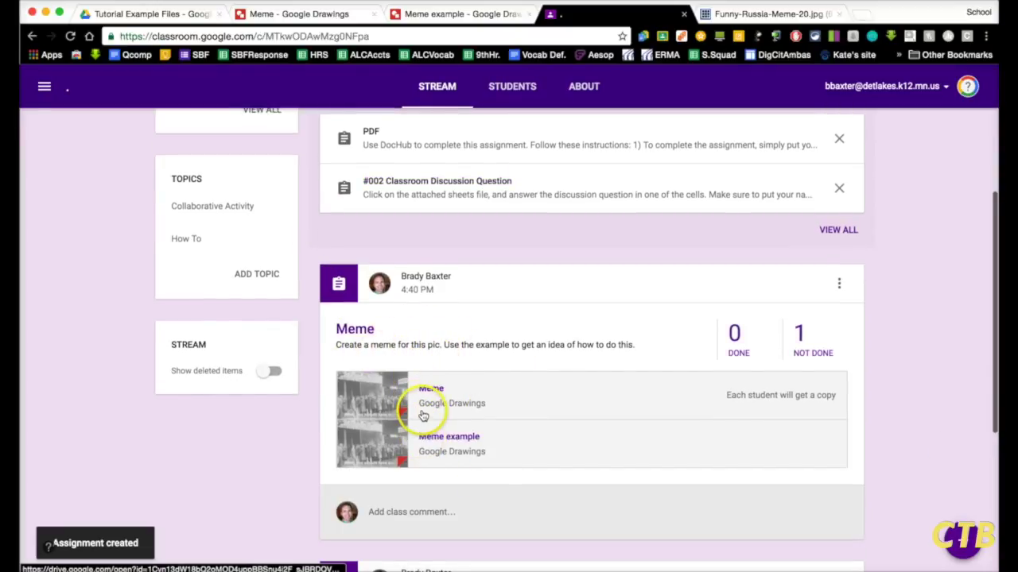
key("ctrl+Up")
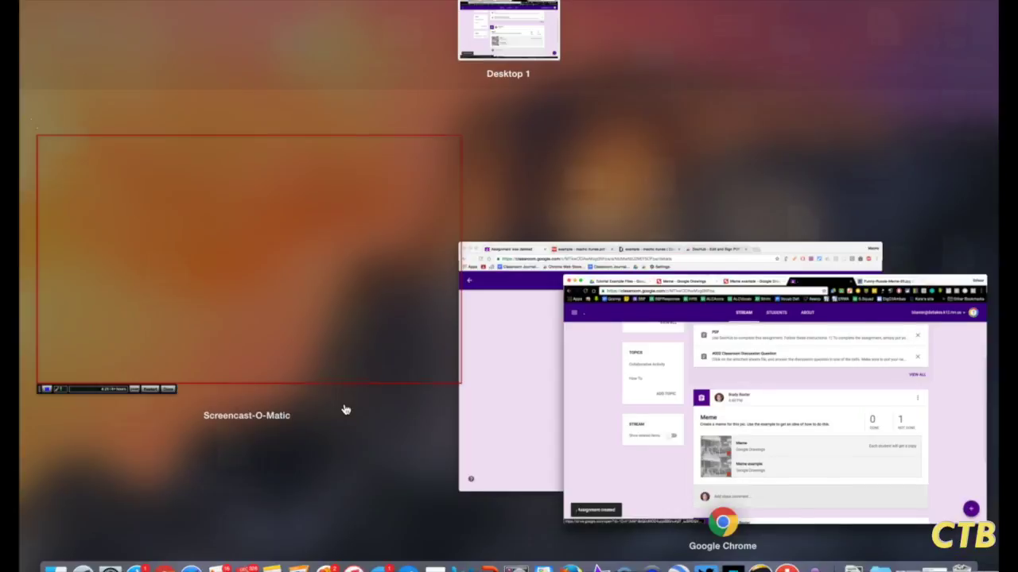
left_click(506, 375)
Step: As the student, open the Meme assignment from the stream and then its own drawing copy under Your work
left_click(61, 108)
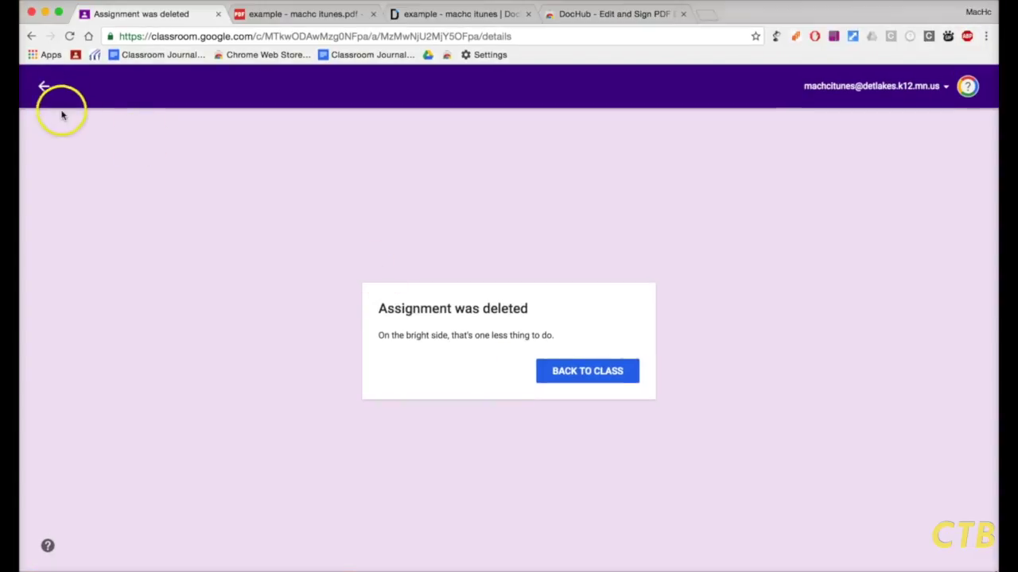
scroll(484, 295, "down", 1)
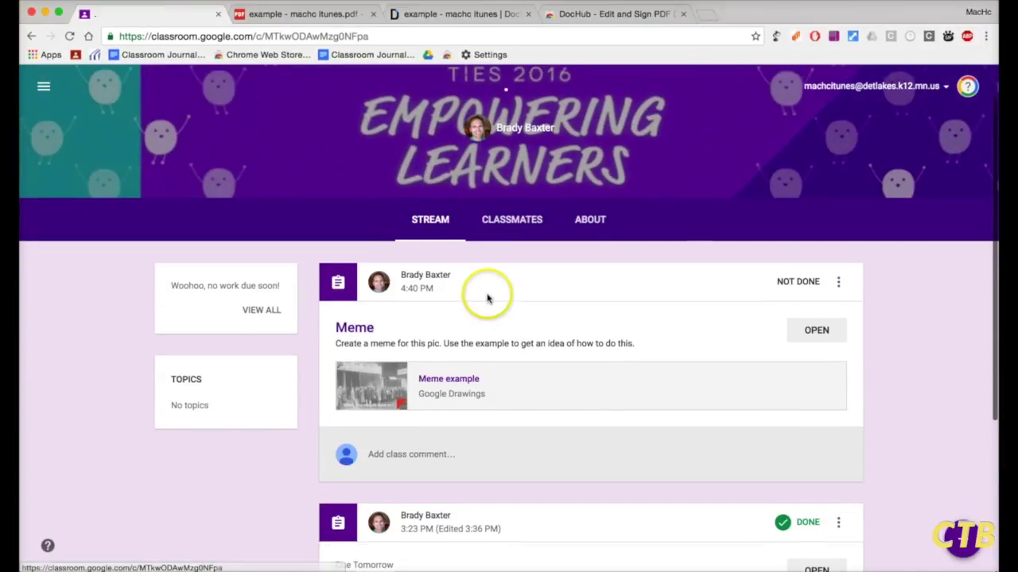
left_click(827, 321)
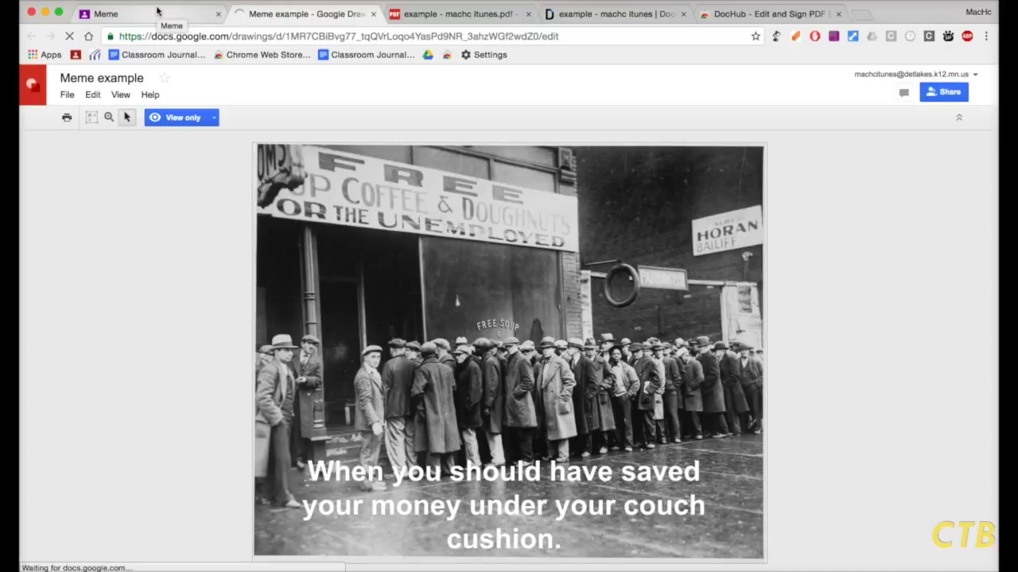
left_click(157, 15)
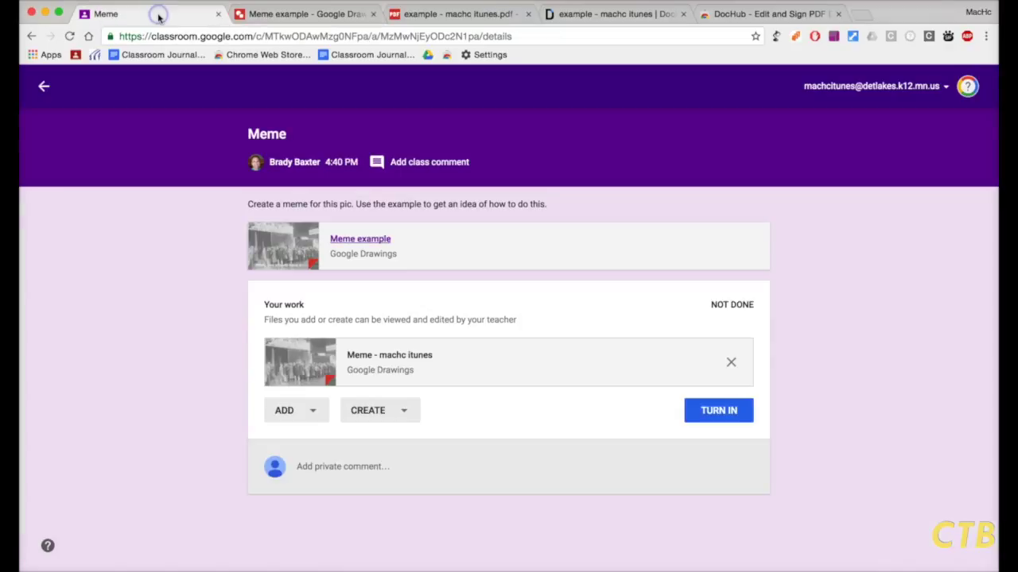
left_click(294, 367)
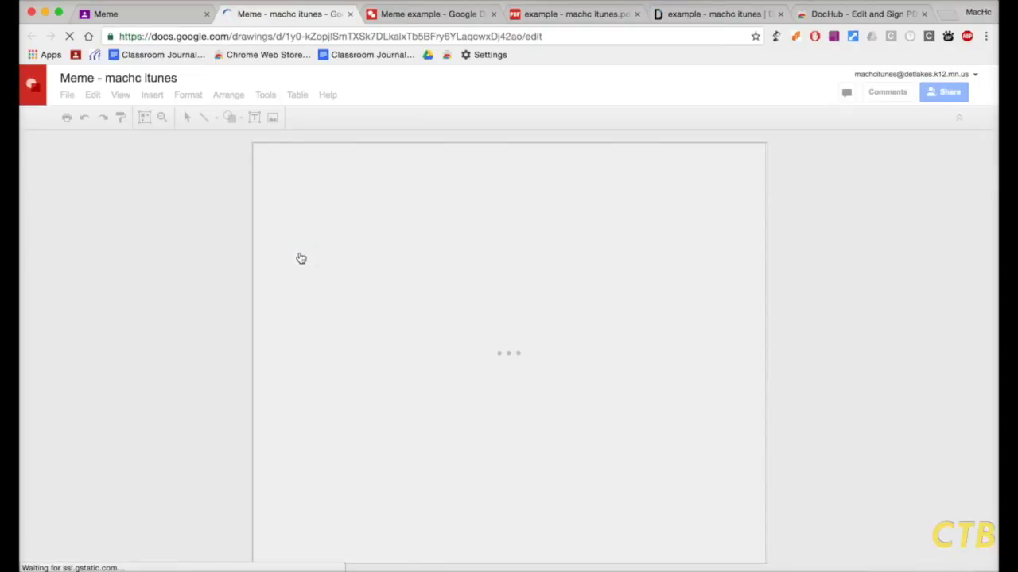